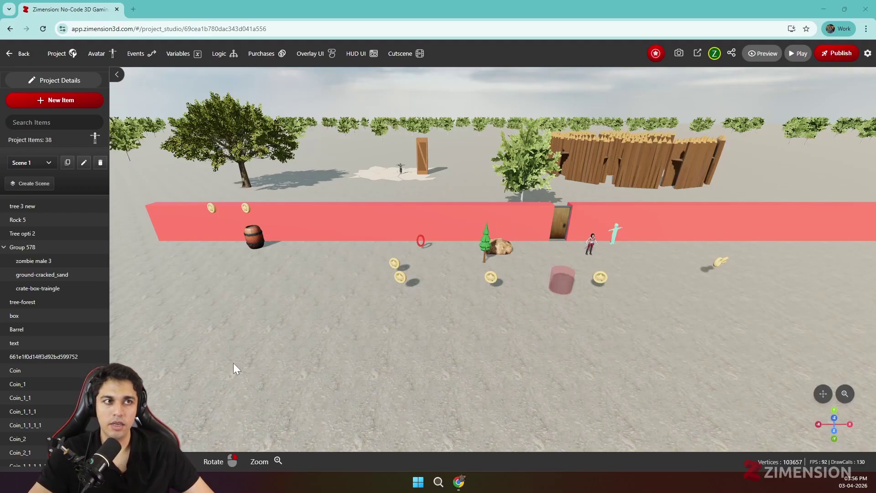
# Create a new cutscene for the scene.
pyautogui.moveTo(477, 346); pyautogui.dragTo(402, 345)
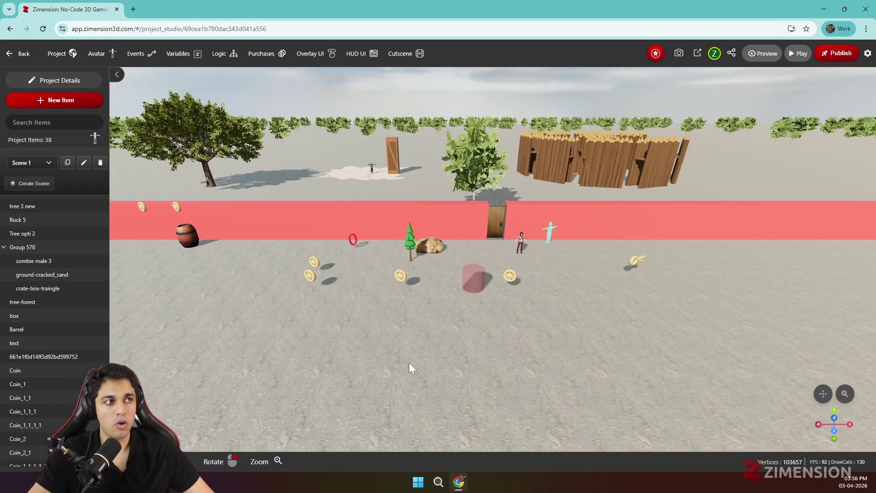
pyautogui.moveTo(441, 357); pyautogui.dragTo(431, 338)
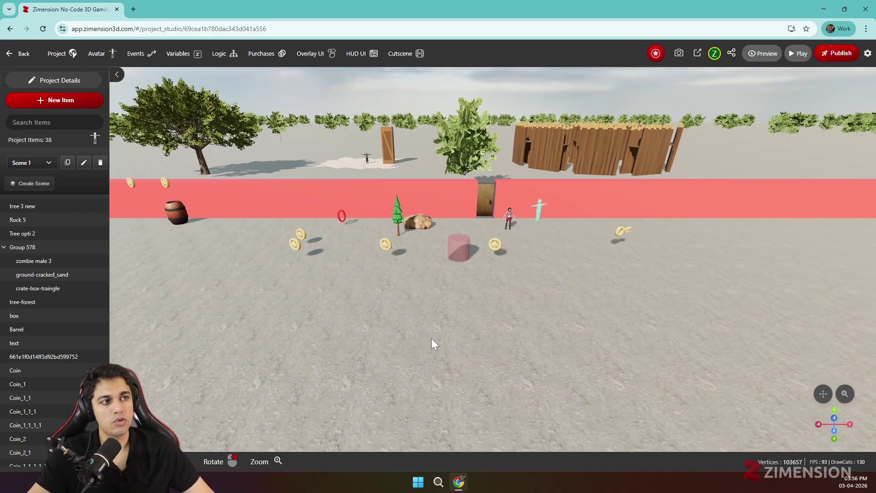
pyautogui.click(401, 54)
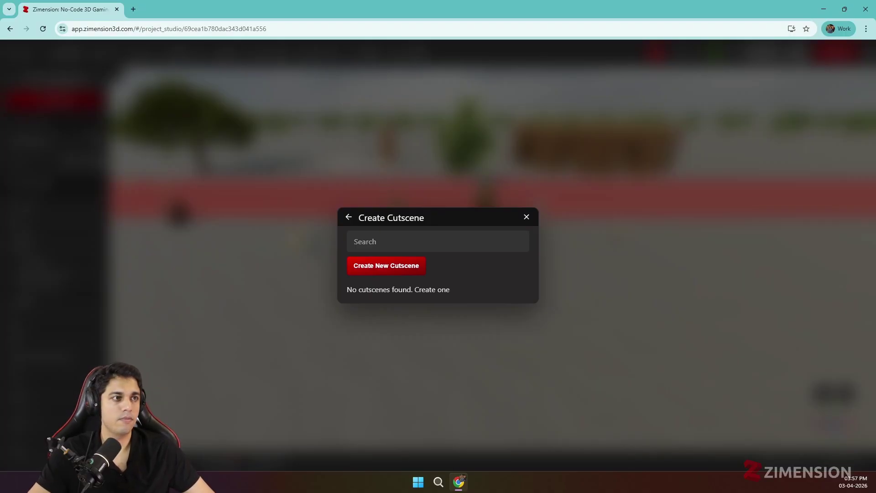
pyautogui.click(374, 269)
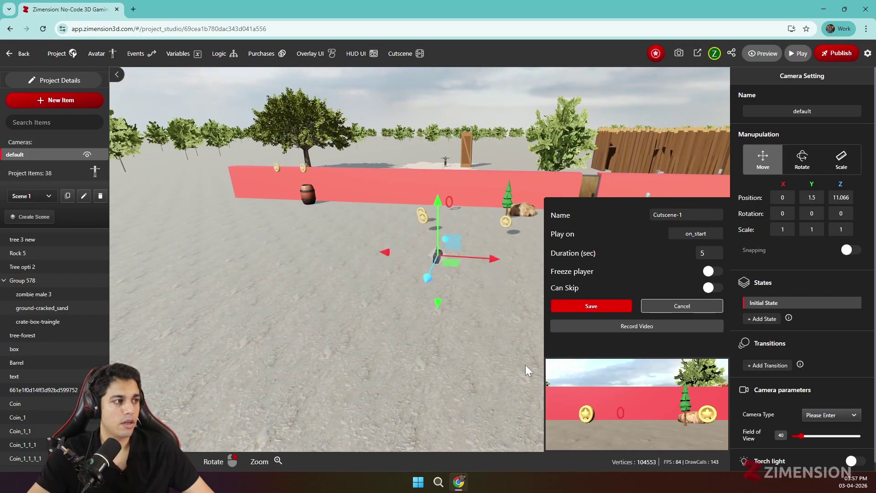
# Move the cutscene's default camera to about X 10.03, Y 1.46, Z 11.07, facing the door and the characters.
pyautogui.moveTo(496, 259); pyautogui.dragTo(452, 264)
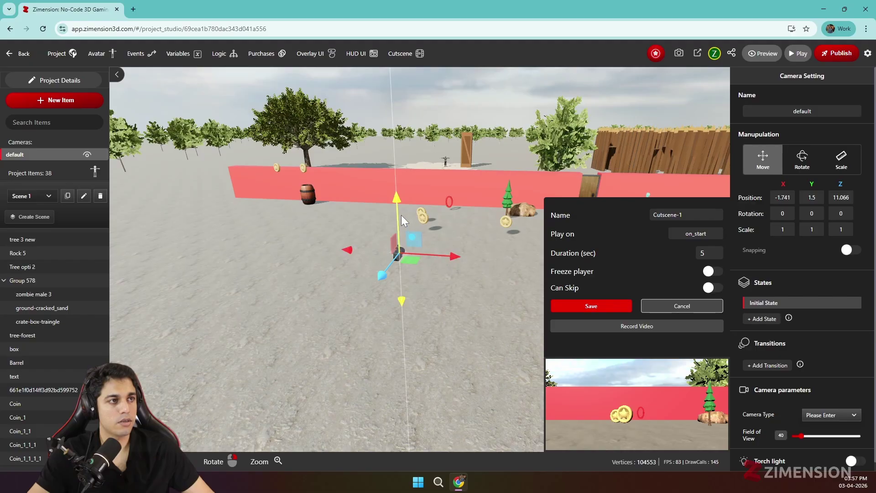
pyautogui.moveTo(386, 214); pyautogui.dragTo(387, 217)
pyautogui.moveTo(464, 327); pyautogui.dragTo(371, 254)
pyautogui.moveTo(456, 281); pyautogui.dragTo(495, 286)
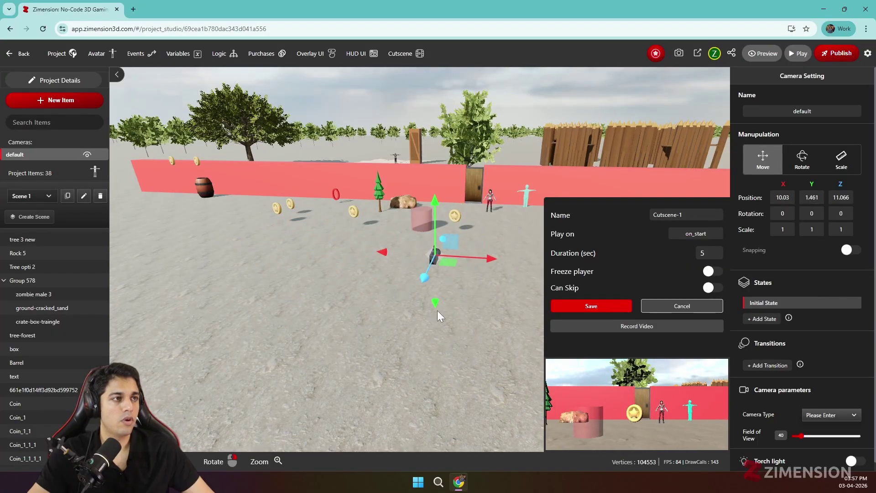
pyautogui.moveTo(437, 310)
pyautogui.mouseDown()
pyautogui.moveTo(409, 308)
pyautogui.moveTo(429, 315)
pyautogui.mouseUp()
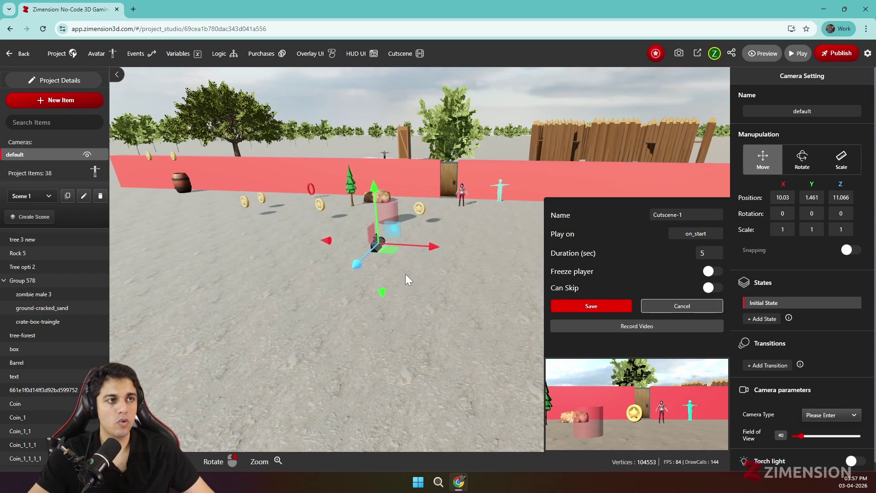
# Add a camera state, moving the camera to about X -7.67, Y 1.46, Z 19.98 and rotating it about -12° around Y.
pyautogui.click(762, 319)
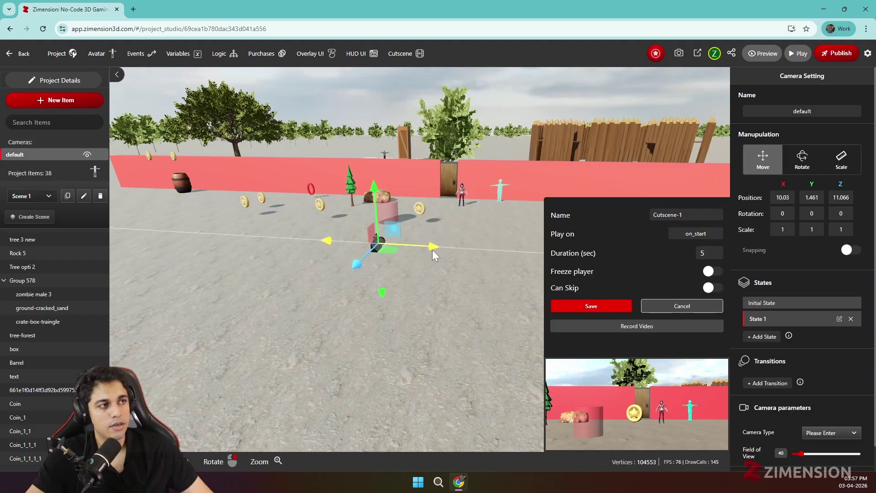
pyautogui.moveTo(435, 247); pyautogui.dragTo(199, 284)
pyautogui.scroll(-3, 316, 267)
pyautogui.moveTo(309, 286); pyautogui.dragTo(401, 247, button='right')
pyautogui.moveTo(401, 246); pyautogui.dragTo(215, 245)
pyautogui.moveTo(215, 245); pyautogui.dragTo(384, 253, button='right')
pyautogui.moveTo(248, 268); pyautogui.dragTo(176, 313)
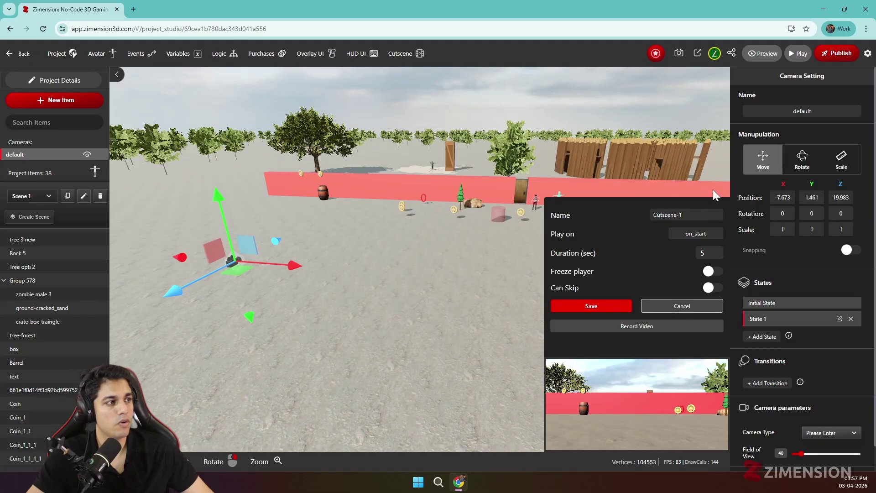
pyautogui.click(801, 160)
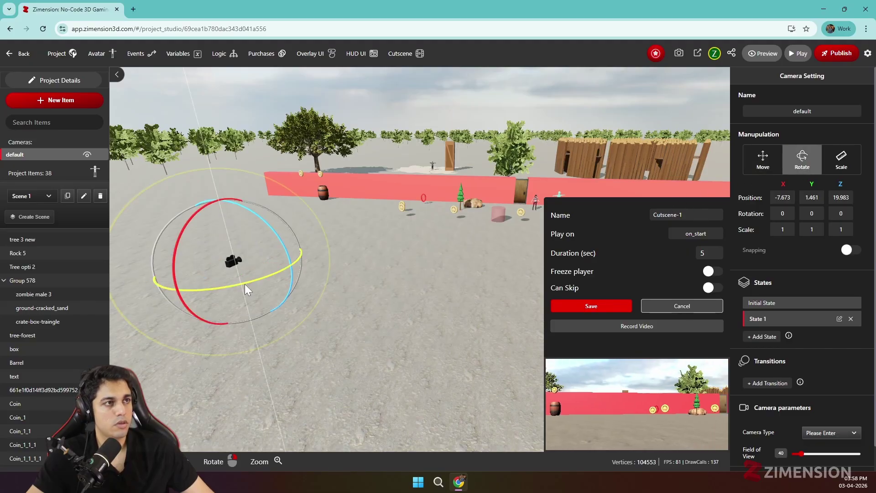
pyautogui.moveTo(245, 284); pyautogui.dragTo(243, 284)
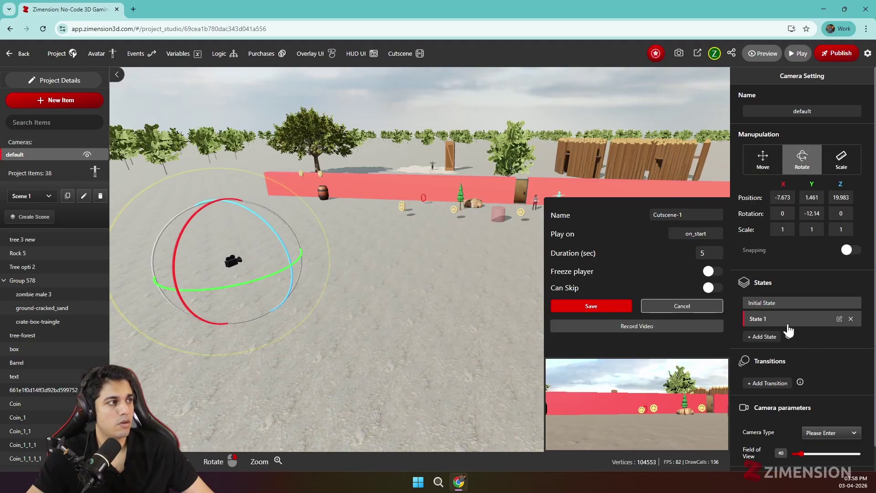
# Add a second camera state starting from the initial state and select it for positioning.
pyautogui.click(775, 304)
pyautogui.moveTo(481, 308); pyautogui.dragTo(403, 313)
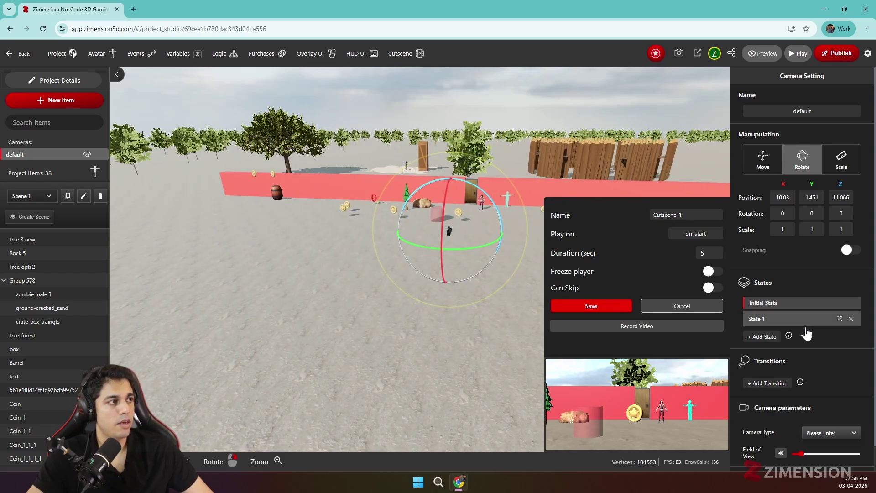
pyautogui.click(766, 340)
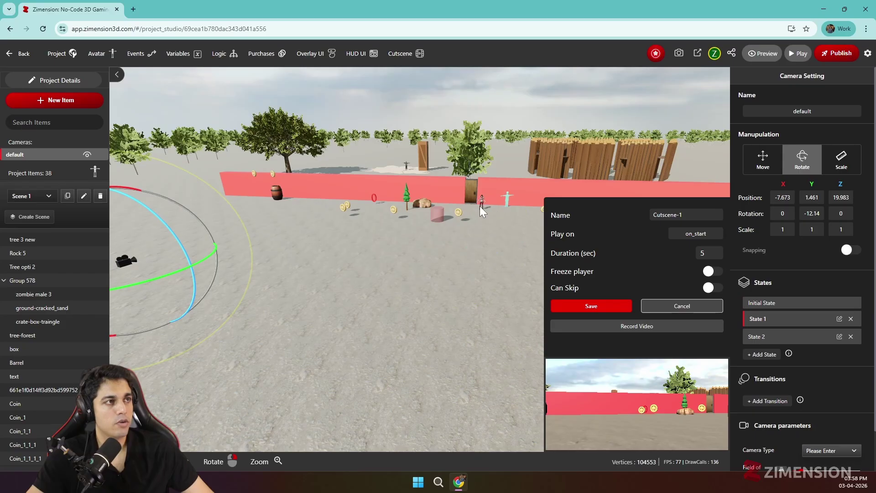
pyautogui.click(763, 160)
pyautogui.moveTo(321, 286); pyautogui.dragTo(395, 293)
pyautogui.click(797, 340)
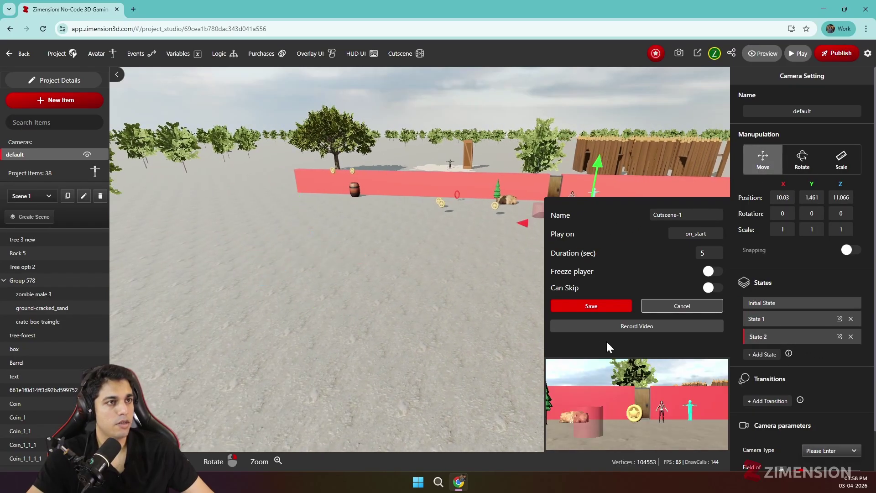
pyautogui.moveTo(468, 331); pyautogui.dragTo(344, 354)
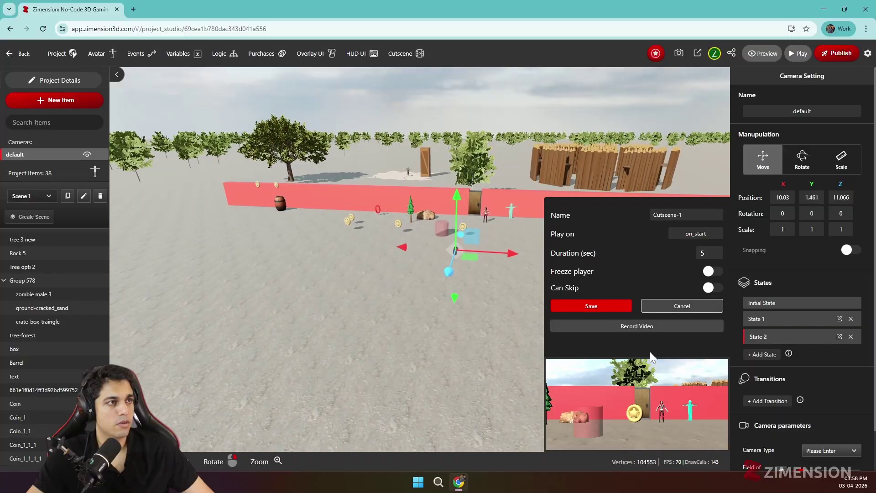
# In State 2, move the camera close in front of the female character by the door, to about X 12.02, Y 1.35, Z -0.66.
pyautogui.click(759, 318)
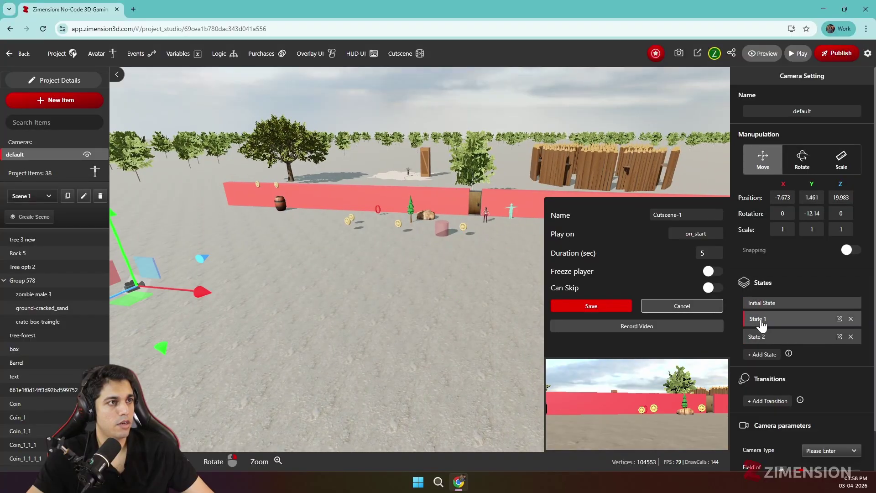
pyautogui.click(759, 337)
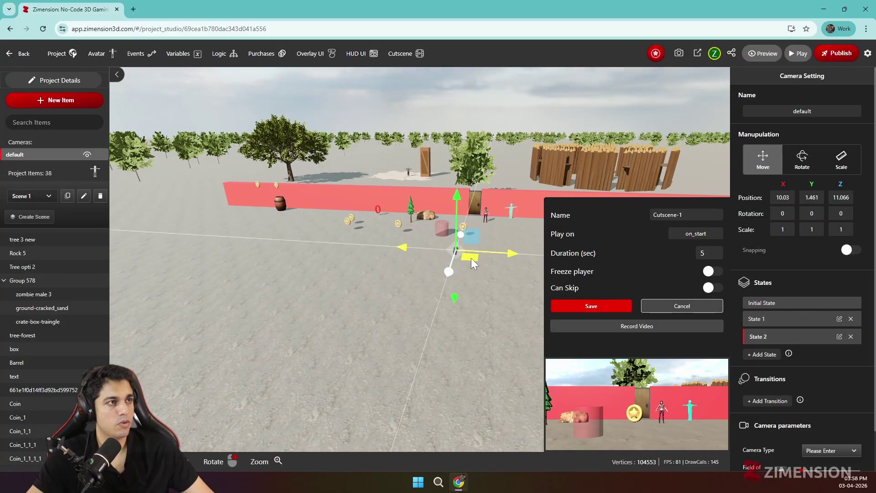
pyautogui.moveTo(471, 258); pyautogui.dragTo(494, 209)
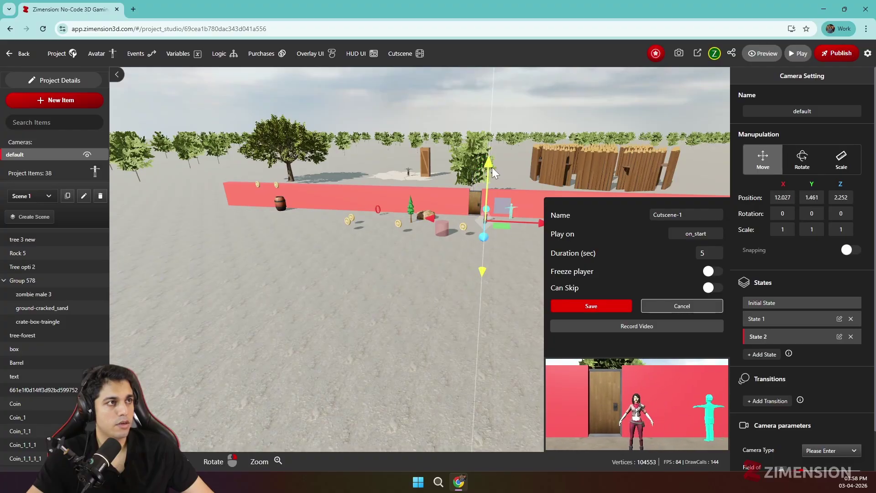
pyautogui.moveTo(492, 167); pyautogui.dragTo(492, 170)
pyautogui.moveTo(500, 231); pyautogui.dragTo(498, 222)
pyautogui.moveTo(490, 160); pyautogui.dragTo(489, 163)
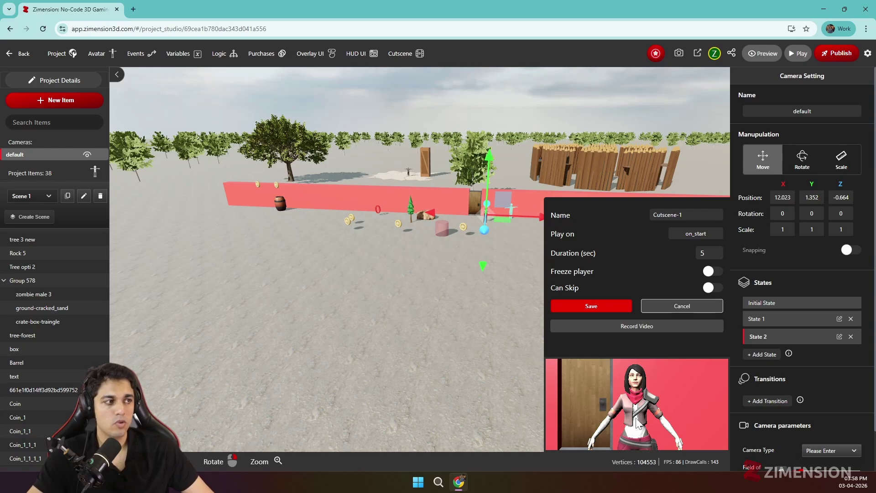
# Add a camera transition whose steps run through Initial State, State 1 and State 2.
pyautogui.scroll(-1, 767, 379)
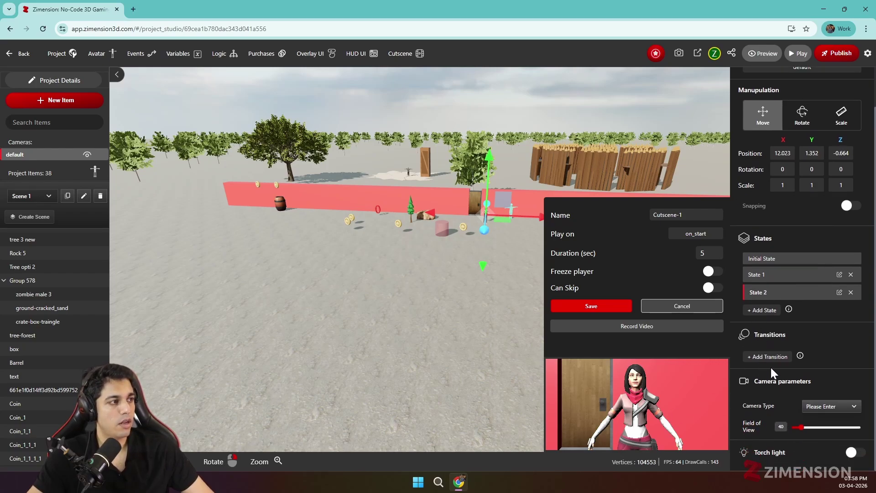
pyautogui.click(770, 358)
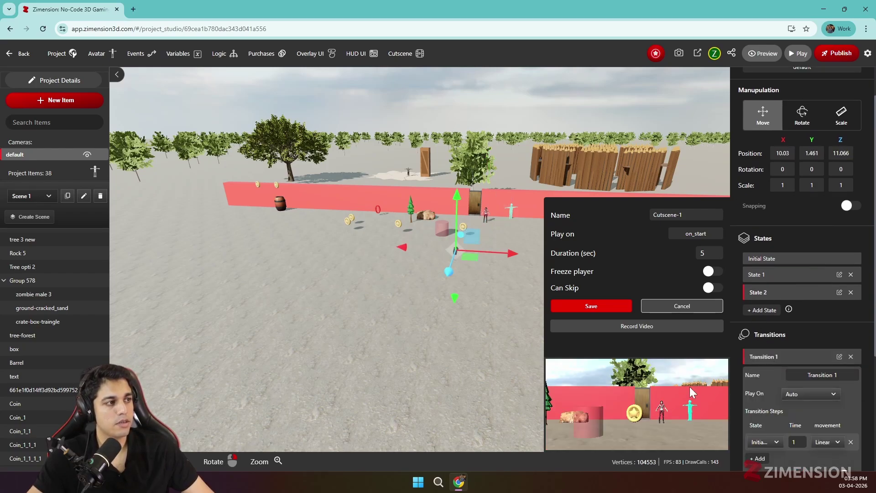
pyautogui.scroll(-2, 788, 383)
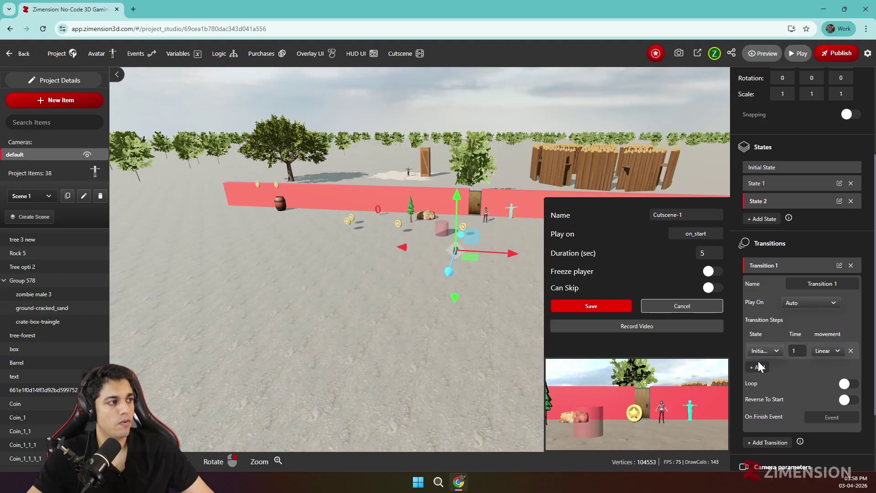
pyautogui.click(758, 367)
pyautogui.click(764, 370)
pyautogui.click(764, 398)
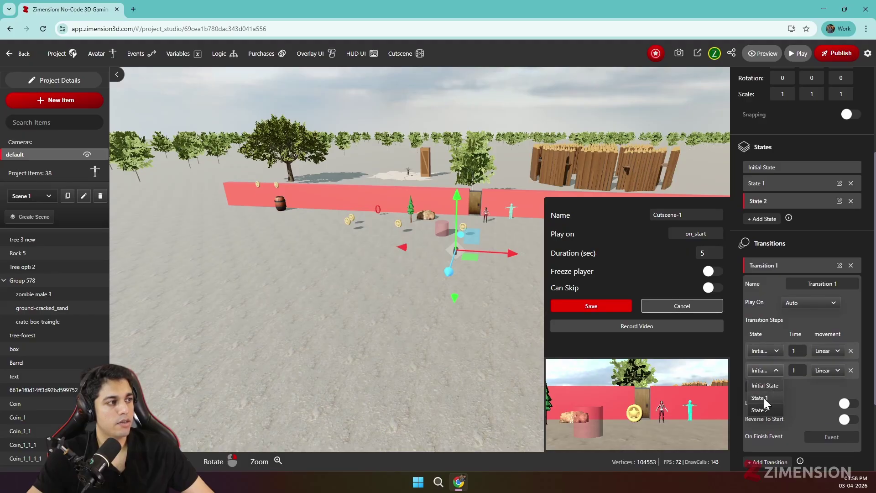
pyautogui.click(757, 388)
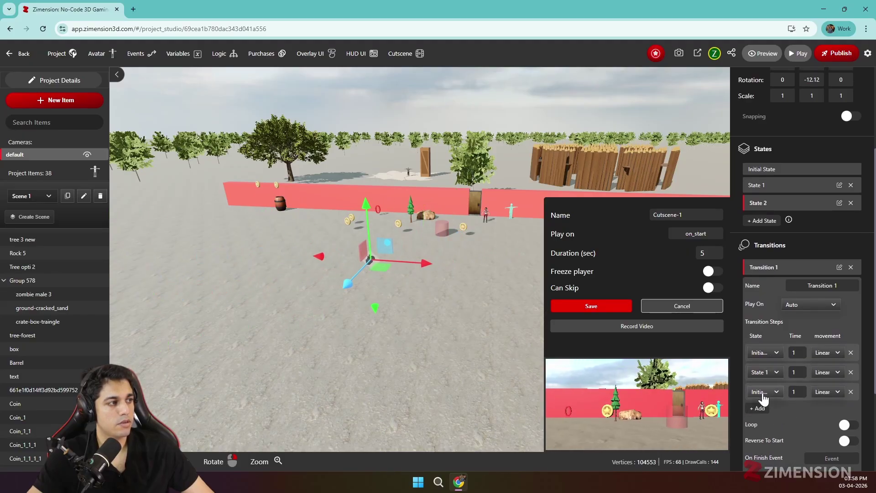
pyautogui.click(764, 391)
pyautogui.click(761, 432)
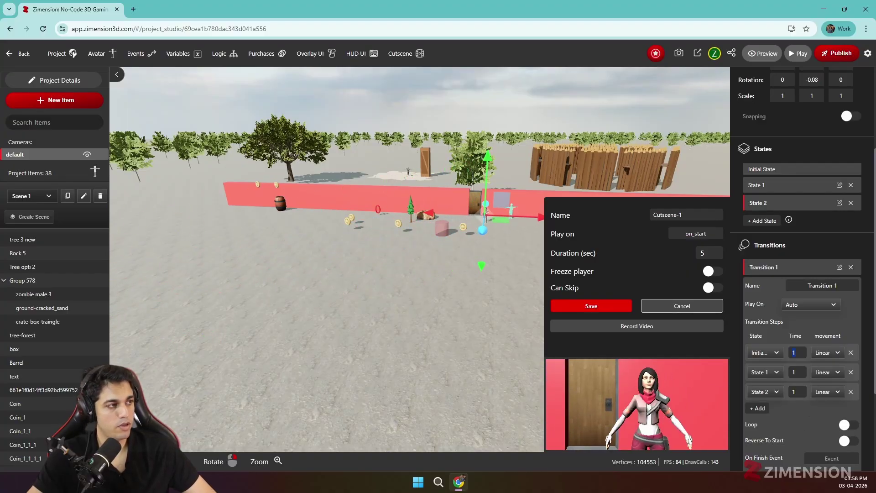
# Set the transition time to 3 for the Initial State step and 4 for the State 1 step.
pyautogui.write('3')
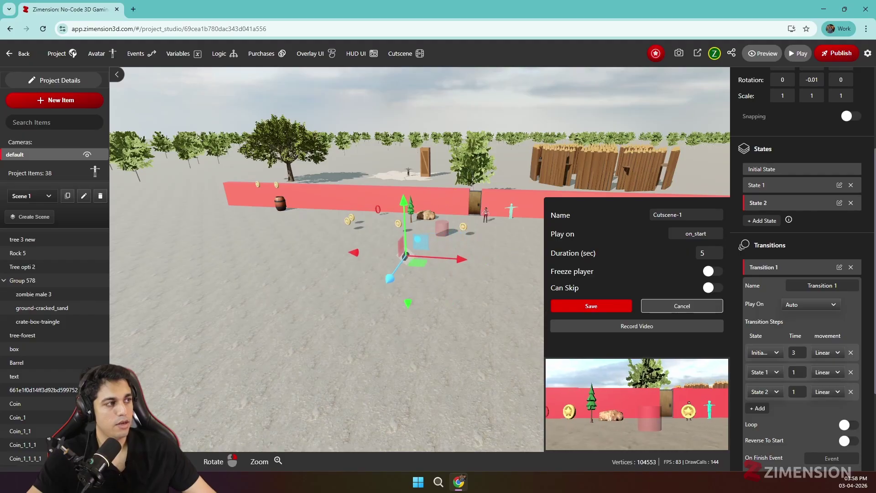
pyautogui.press('Tab')
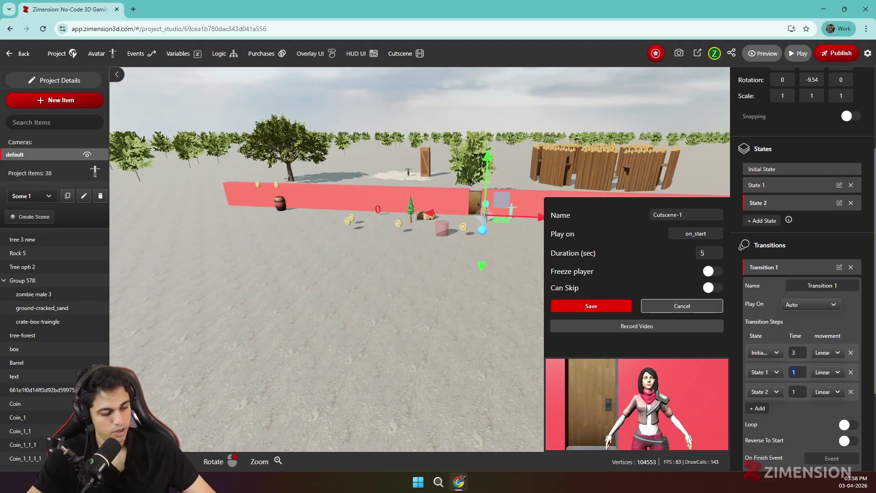
pyautogui.write('4')
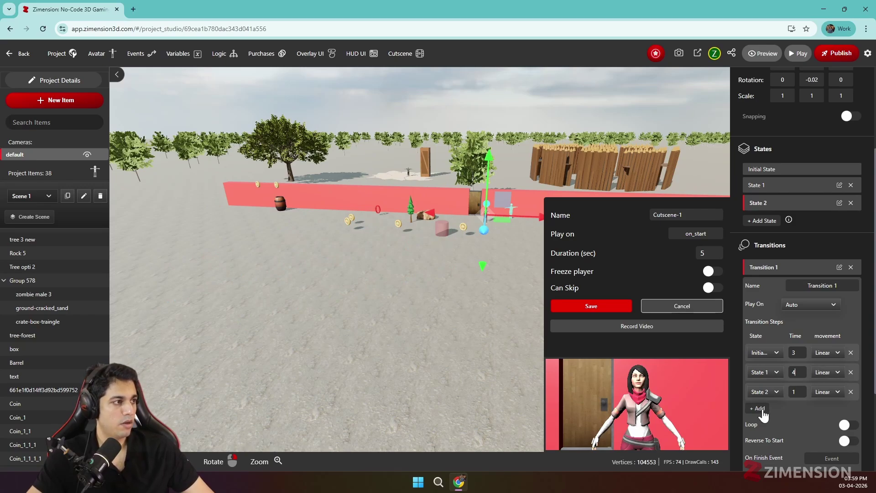
# Make the transition play On Event and create a new start event named custscene1.
pyautogui.click(814, 311)
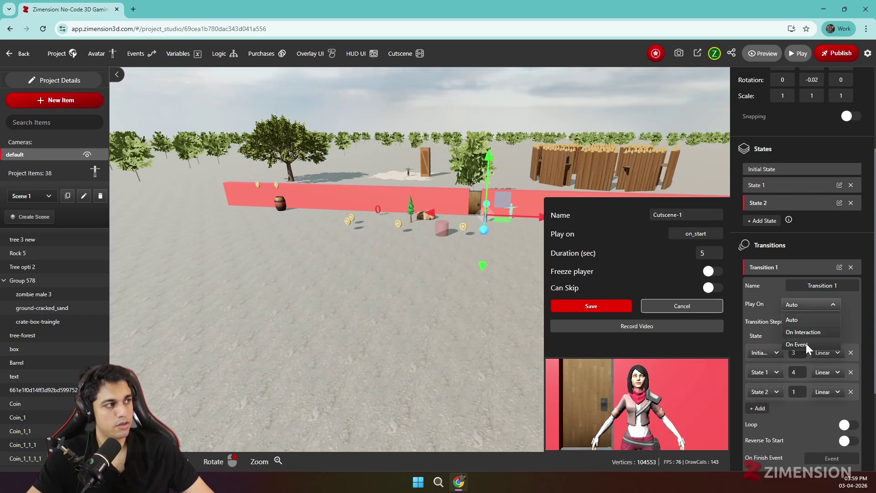
pyautogui.click(808, 346)
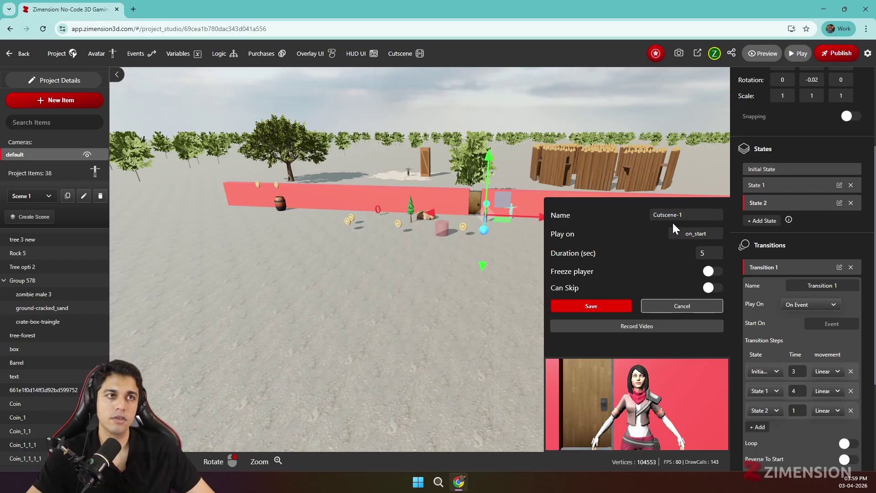
pyautogui.click(833, 324)
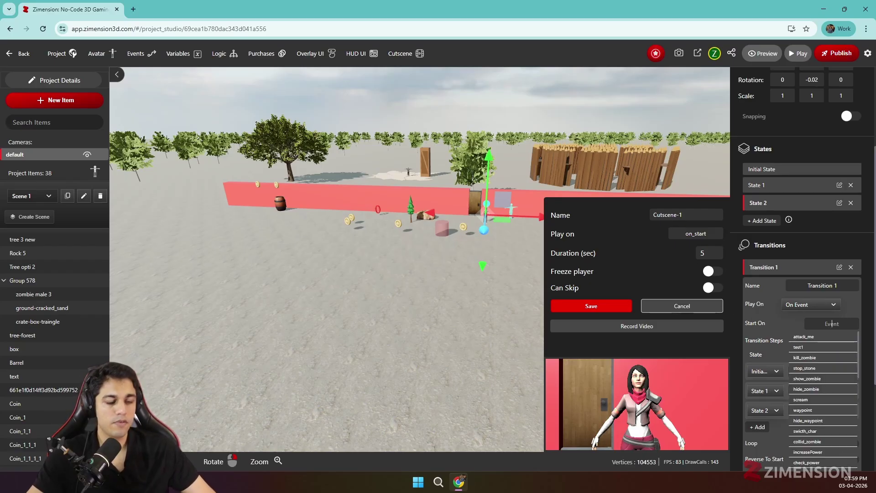
pyautogui.write('cust')
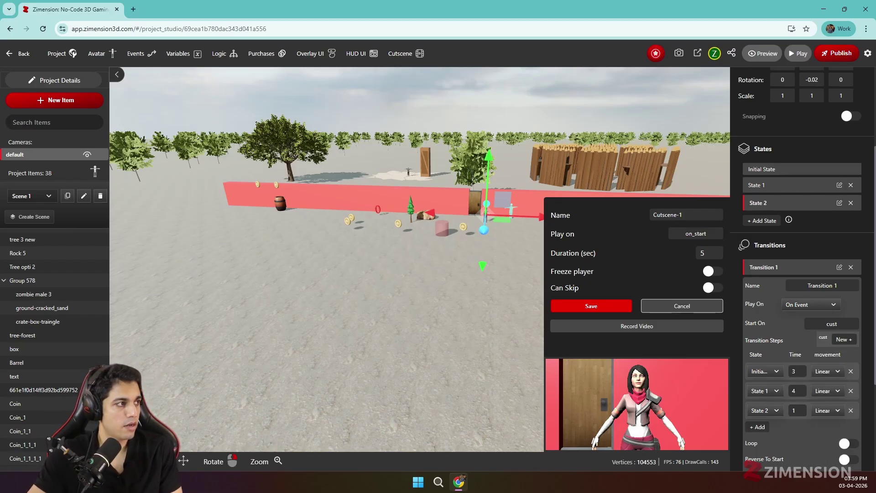
pyautogui.write('scene')
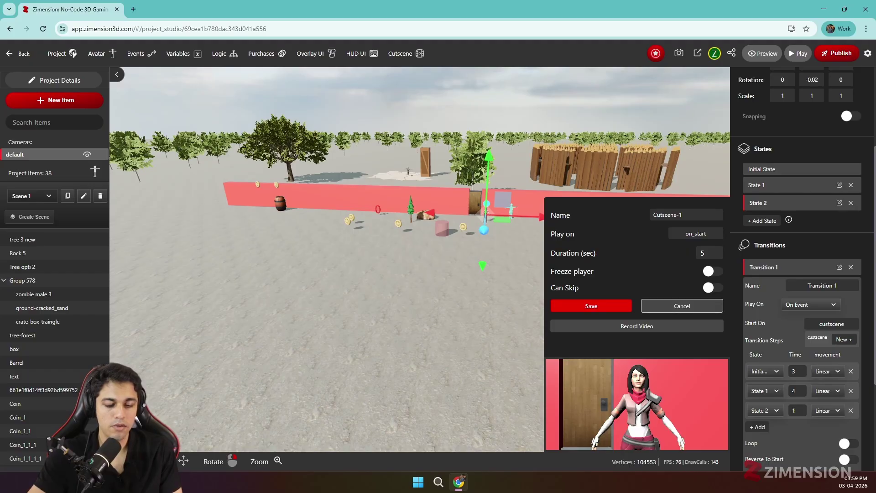
pyautogui.write('1')
pyautogui.click(846, 339)
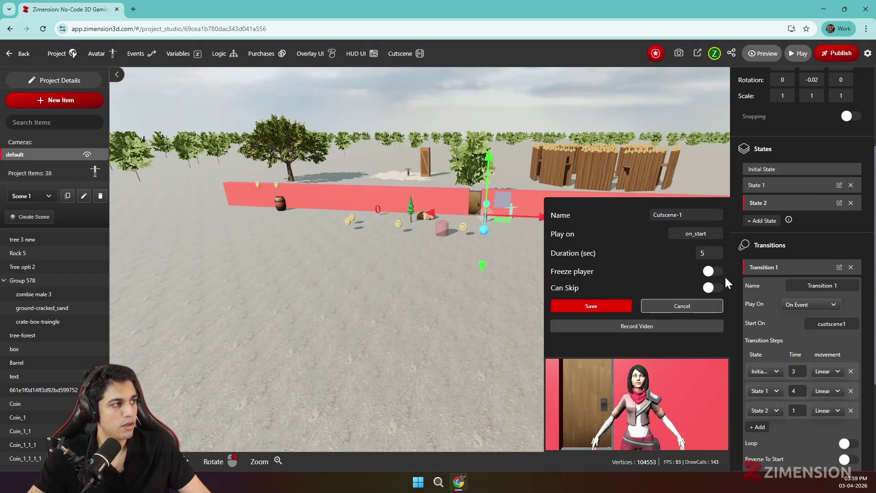
# Set Cutscene-1 to play on the custscene1 event with a duration of 8 seconds and the player frozen.
pyautogui.doubleClick(696, 233)
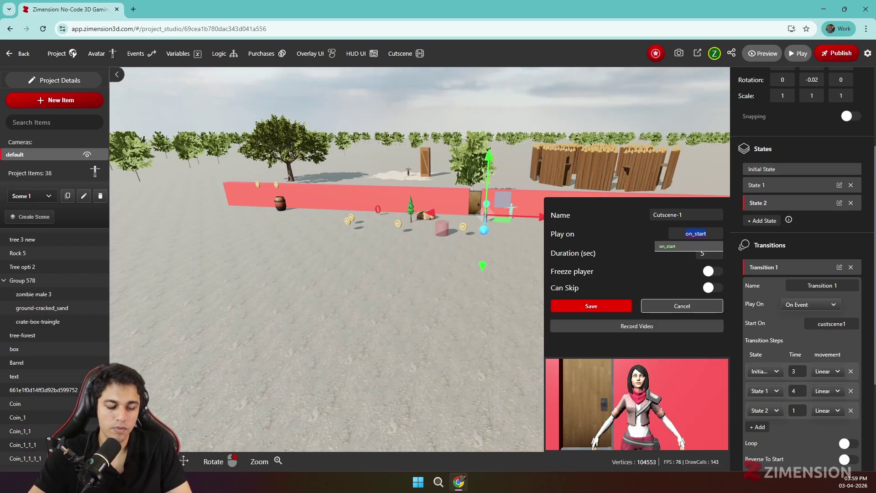
pyautogui.write('c')
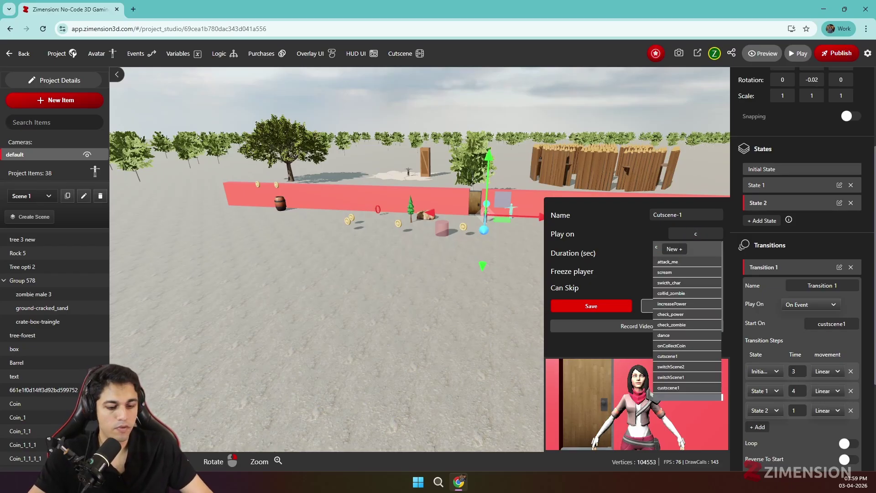
pyautogui.click(671, 388)
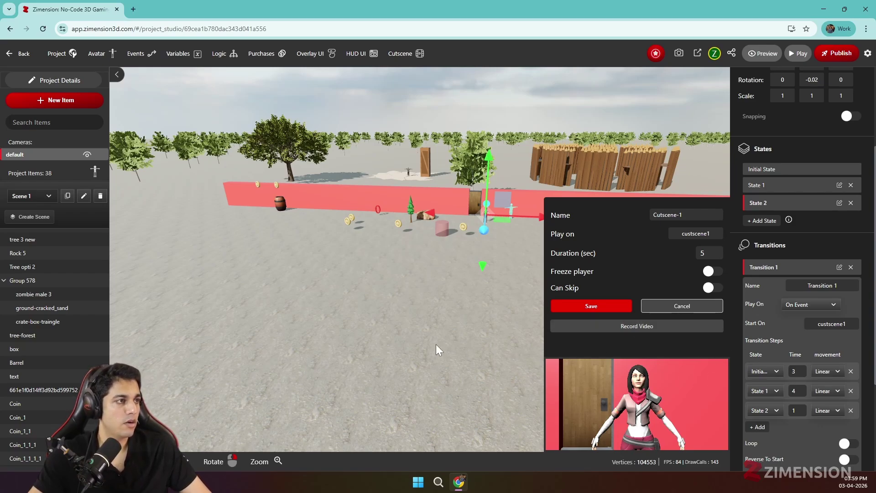
pyautogui.moveTo(437, 344); pyautogui.dragTo(351, 343)
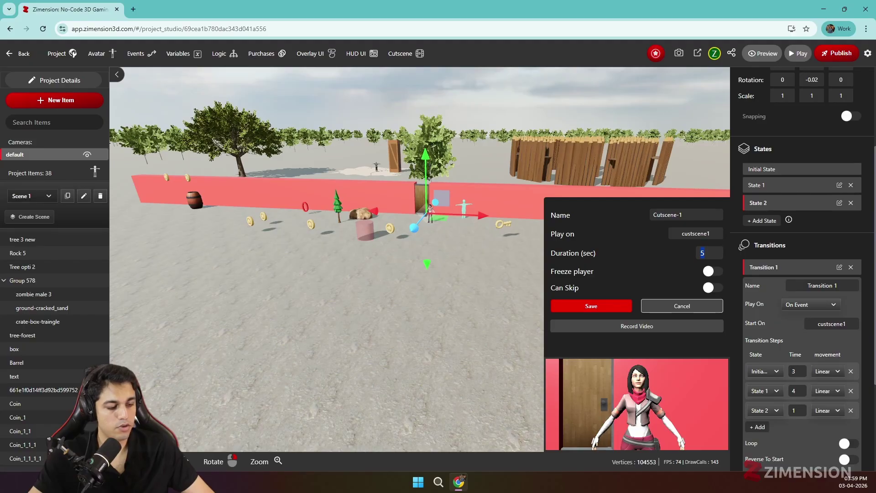
pyautogui.click(713, 272)
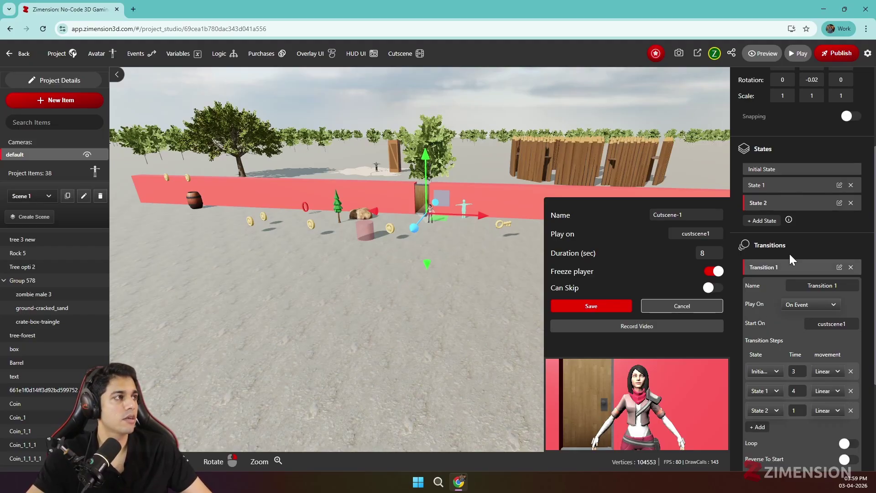
pyautogui.click(797, 274)
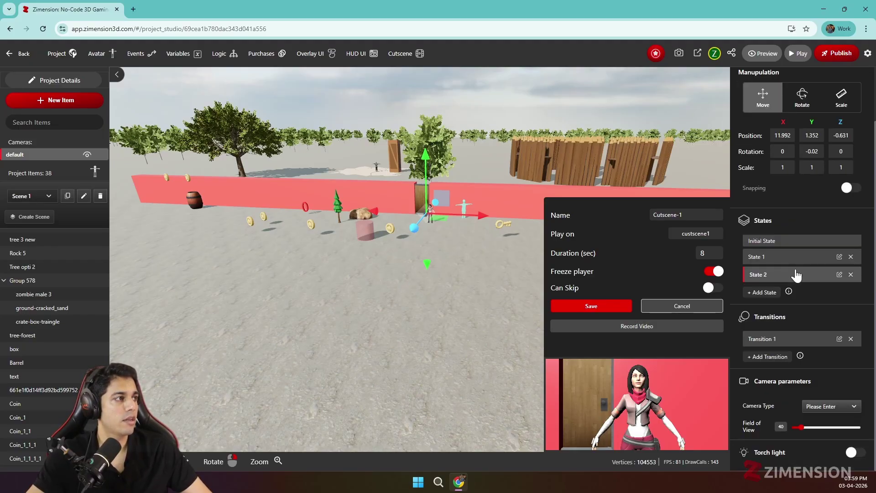
pyautogui.click(783, 339)
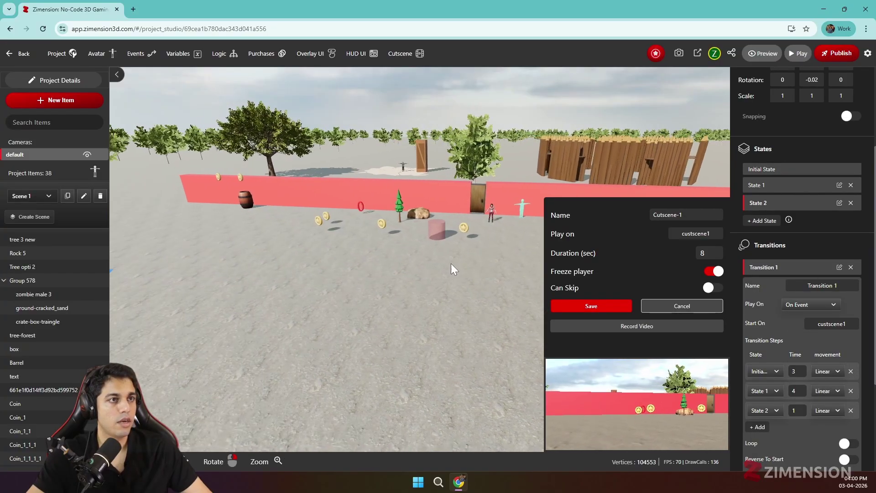
# Move the invisible trigger box on the open ground before the wall to about X 0.64, Z 10.77.
pyautogui.click(301, 249)
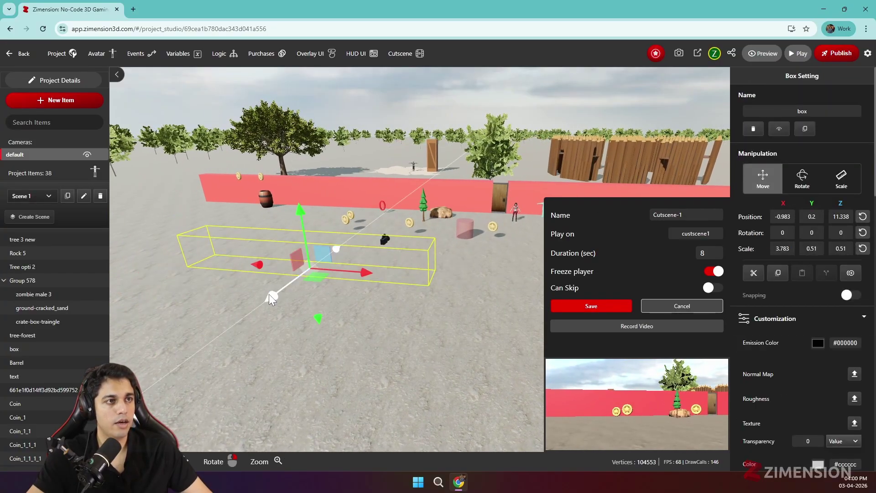
pyautogui.moveTo(270, 294)
pyautogui.mouseDown()
pyautogui.moveTo(286, 284)
pyautogui.moveTo(270, 300)
pyautogui.moveTo(277, 292)
pyautogui.mouseUp()
pyautogui.scroll(-5, 782, 286)
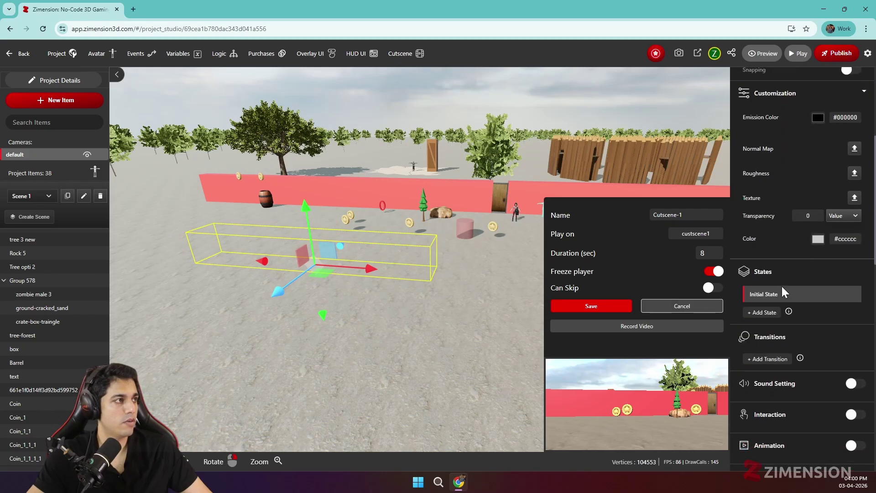
pyautogui.moveTo(364, 272); pyautogui.dragTo(393, 279)
pyautogui.scroll(-8, 335, 331)
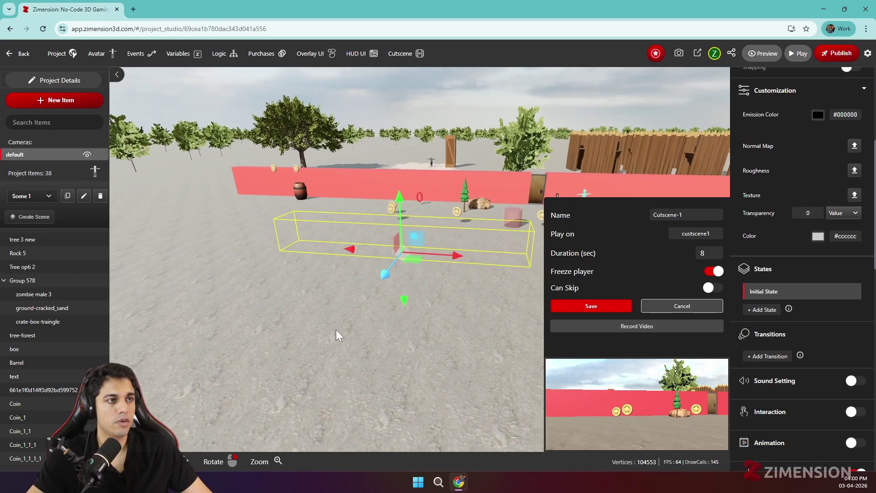
# Move the avatar's start marker away from the door to the open ground on the near side of the trigger box.
pyautogui.moveTo(398, 320); pyautogui.dragTo(407, 264, button='right')
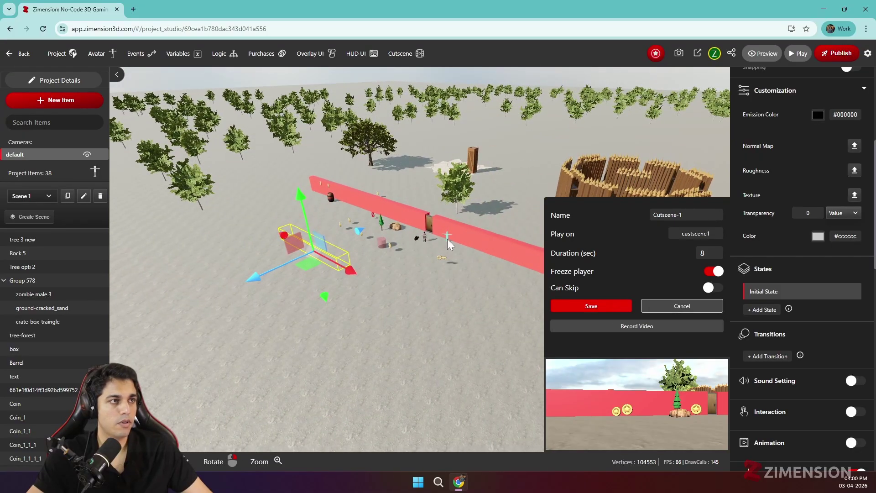
pyautogui.moveTo(448, 241); pyautogui.dragTo(226, 375)
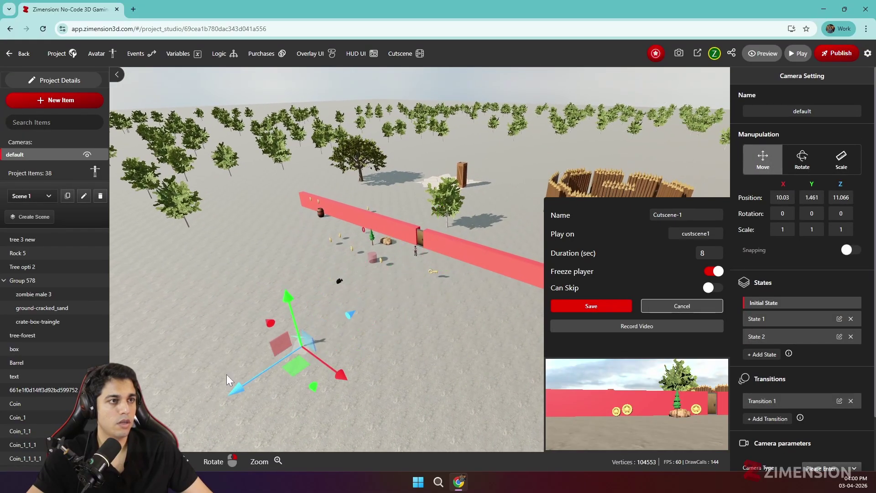
pyautogui.moveTo(285, 333); pyautogui.dragTo(339, 286, button='right')
pyautogui.moveTo(264, 346); pyautogui.dragTo(240, 317)
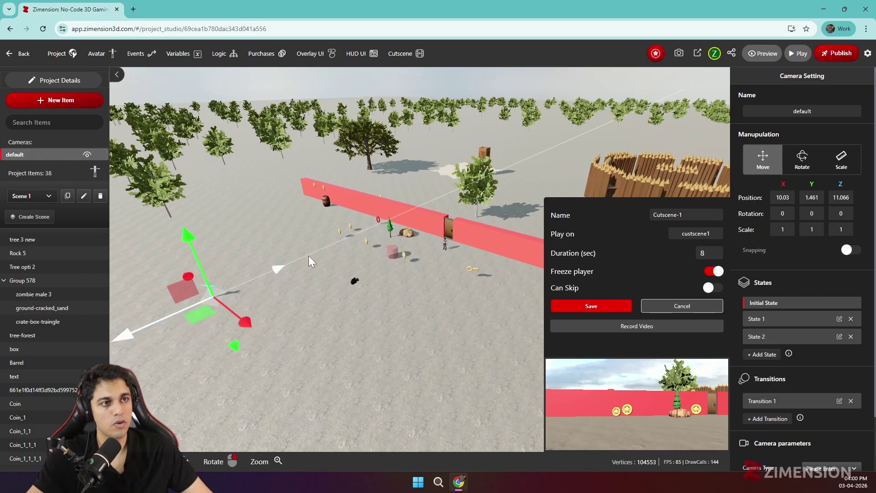
pyautogui.moveTo(305, 300); pyautogui.dragTo(316, 277, button='right')
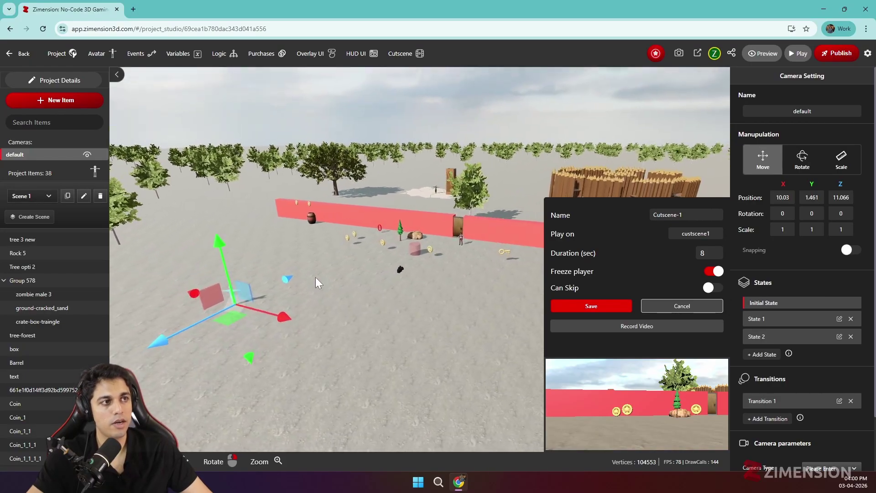
# Set the trigger box's On Enter event for avatar collision to cutscene1.
pyautogui.click(319, 260)
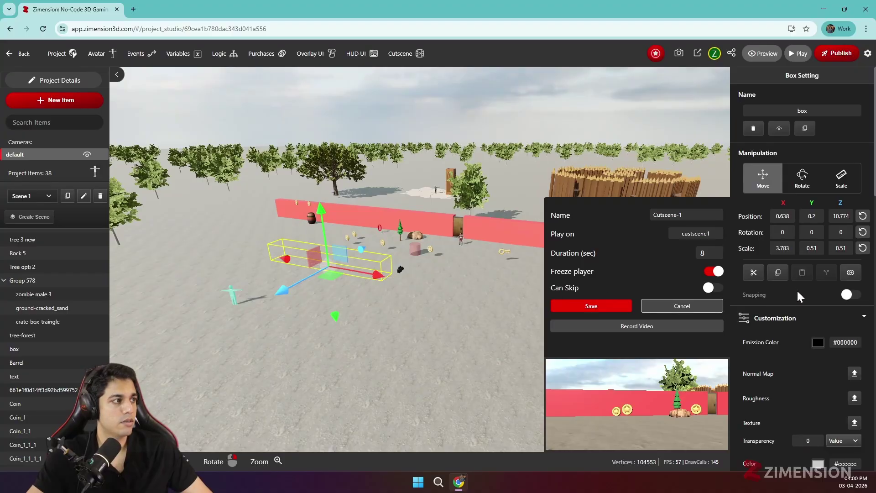
pyautogui.scroll(-5, 797, 290)
pyautogui.scroll(-5, 798, 296)
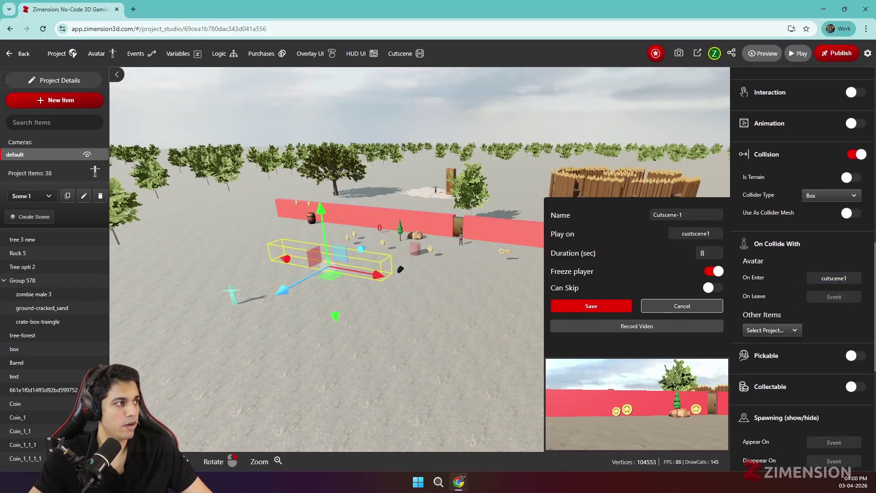
pyautogui.doubleClick(834, 278)
pyautogui.click(841, 258)
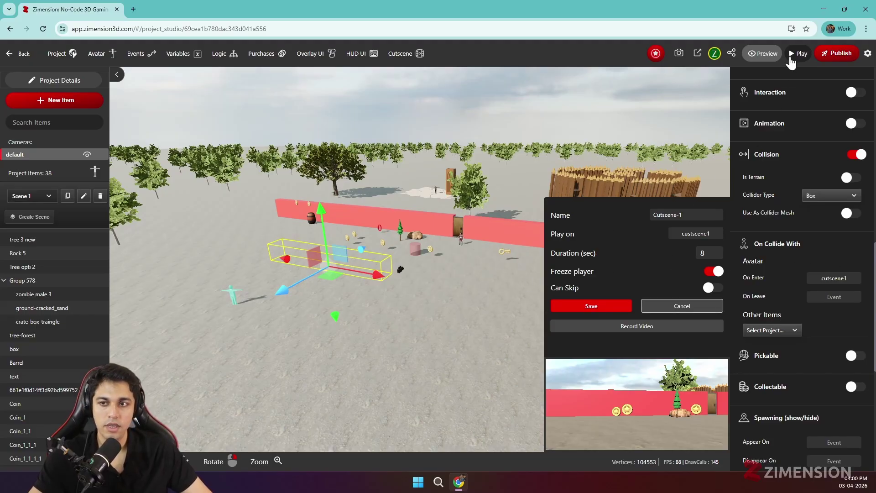
# Launch the project in play mode and start the game.
pyautogui.click(374, 352)
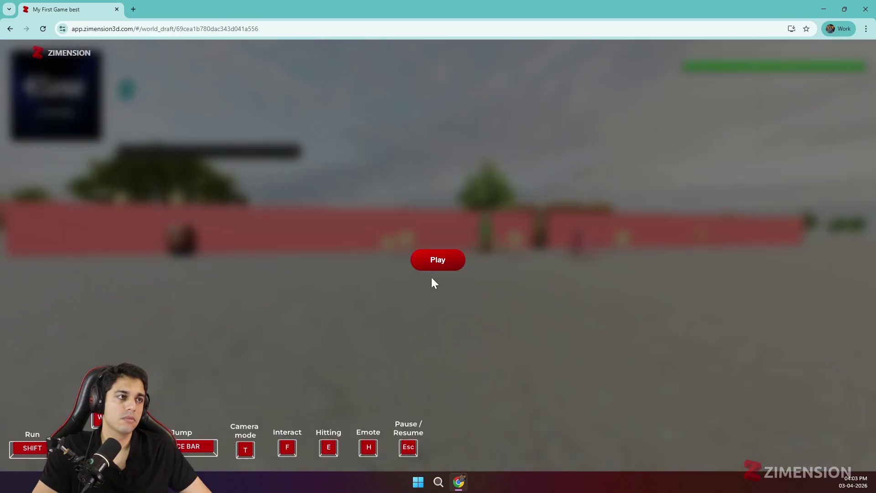
pyautogui.click(436, 264)
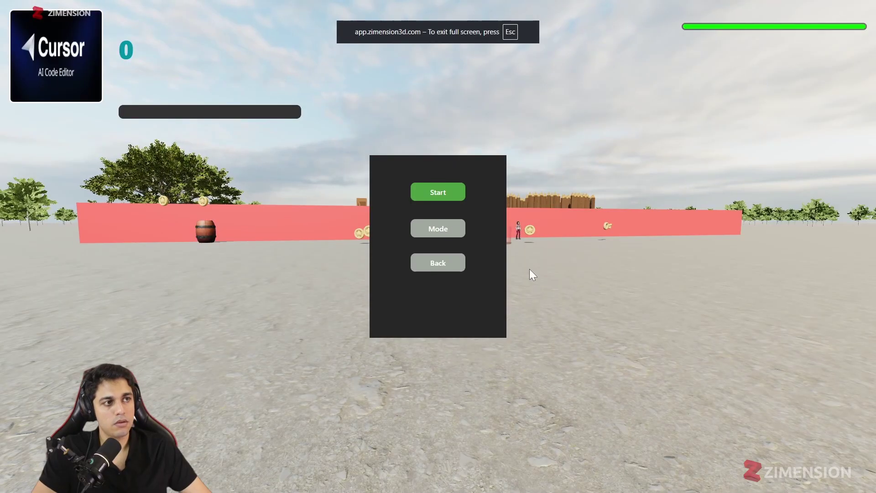
pyautogui.click(438, 192)
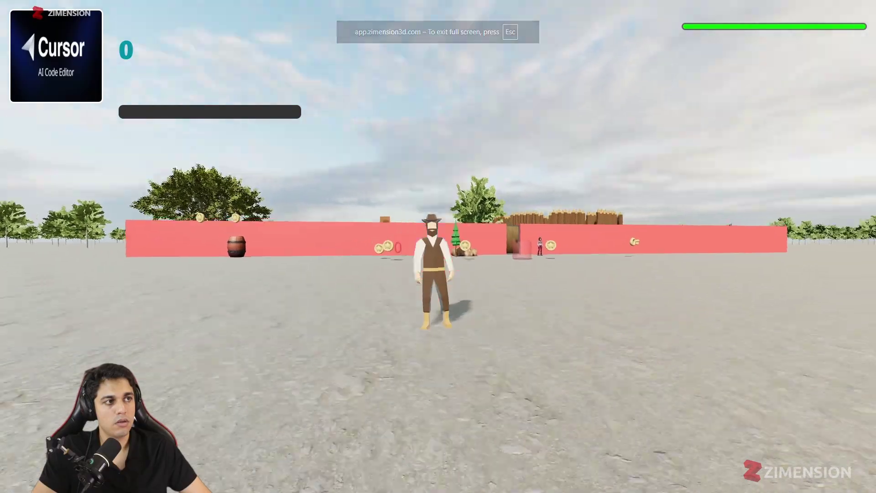
# Walk the avatar forward through the trigger box to test the cutscene, and return to the editor.
pyautogui.press('w')
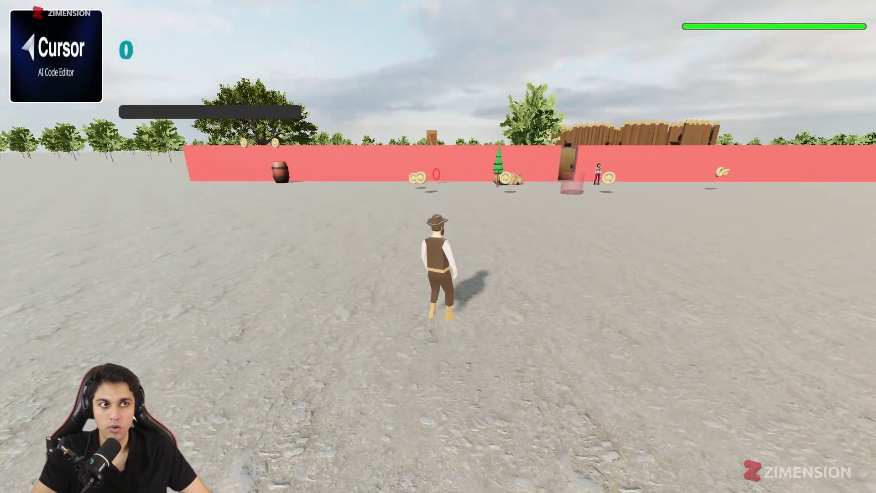
pyautogui.press('w')
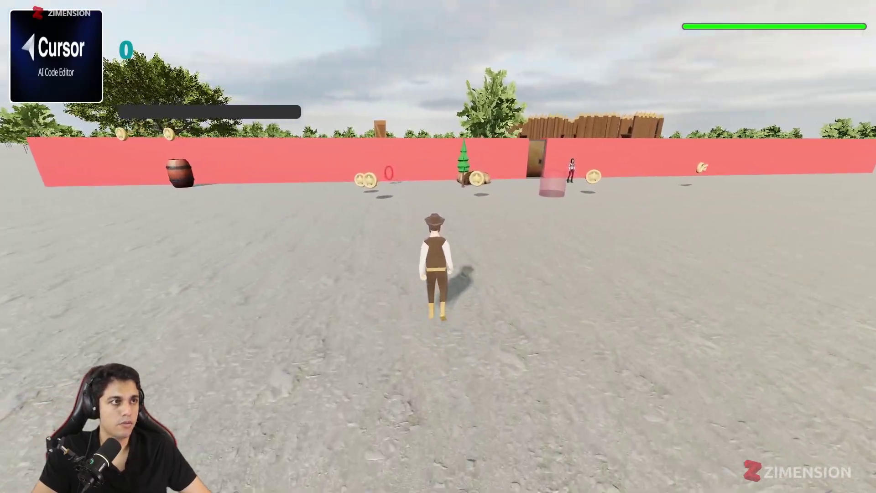
pyautogui.press('a')
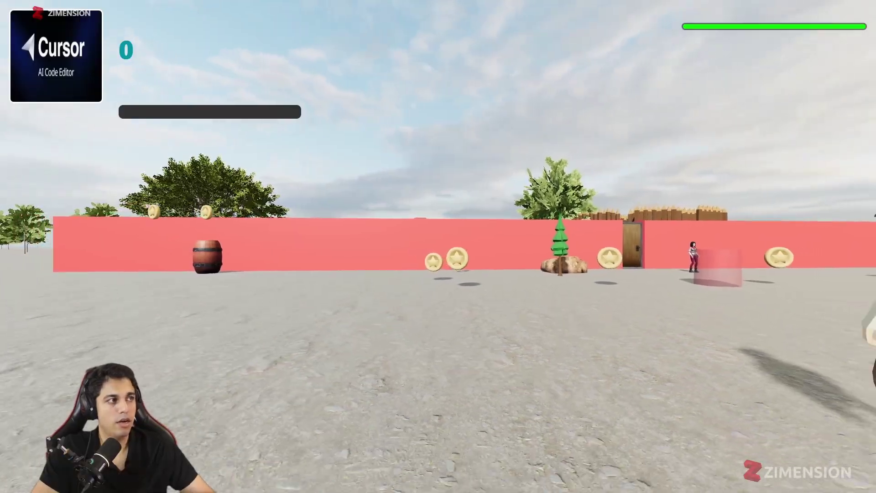
pyautogui.press('w')
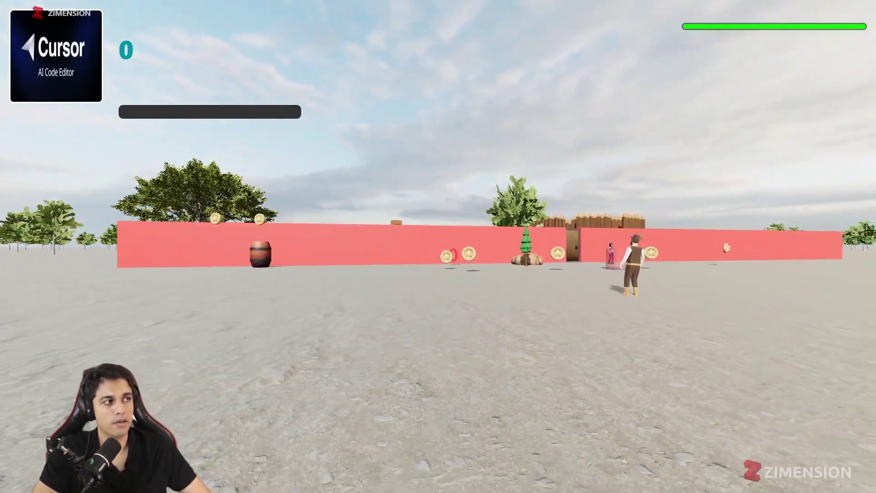
pyautogui.press('a')
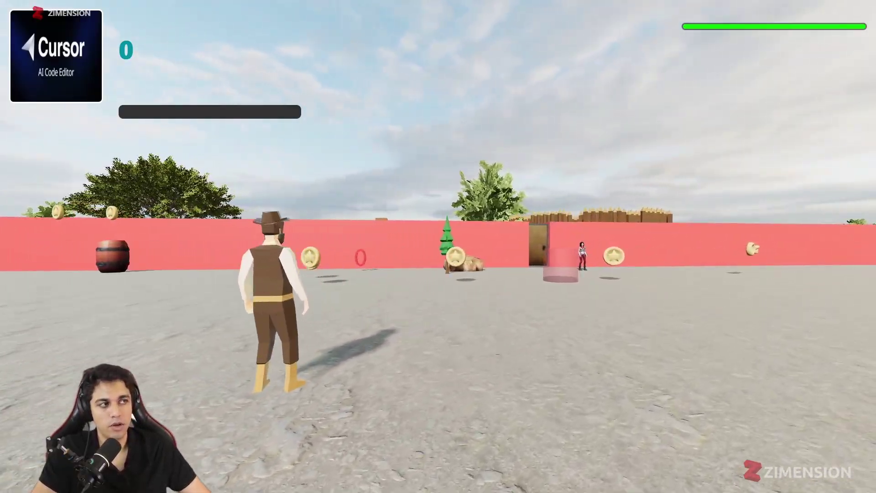
pyautogui.press('d')
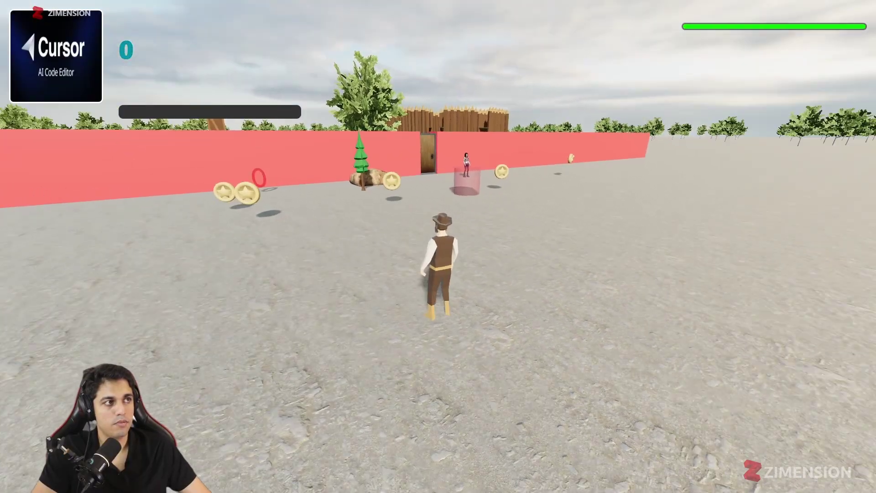
pyautogui.press('Escape')
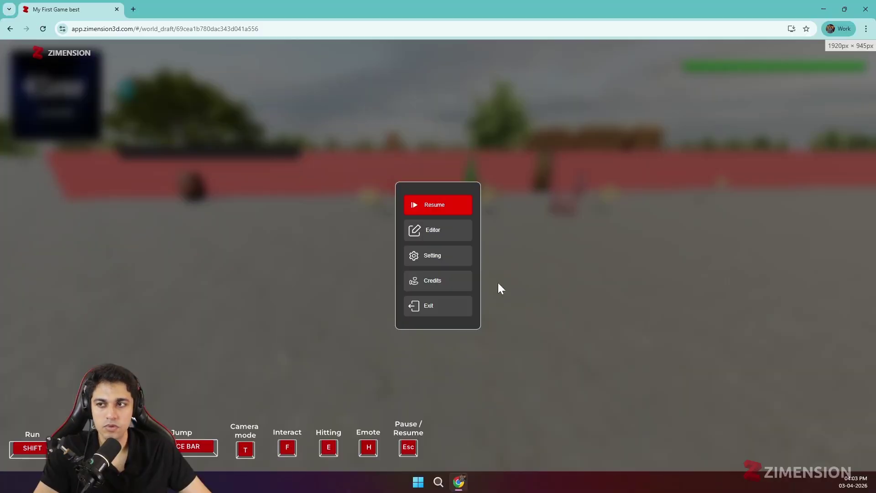
pyautogui.click(461, 234)
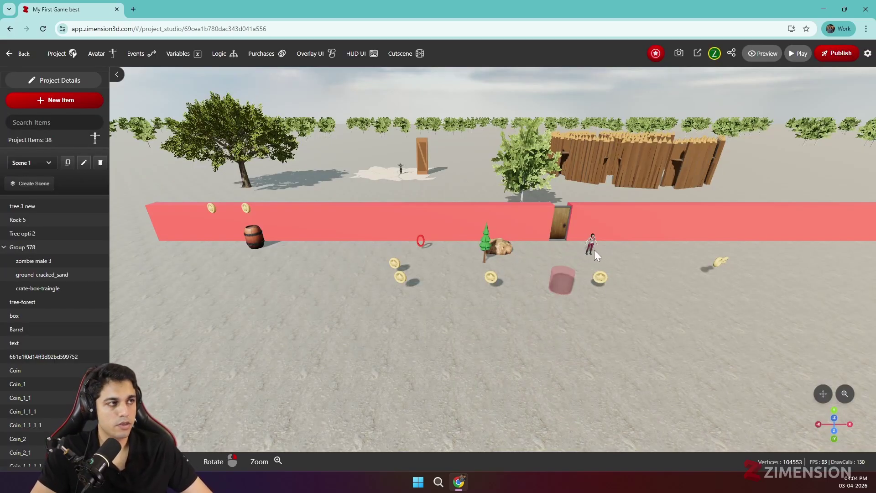
# Add a second sound playback to the female character by the door.
pyautogui.click(593, 249)
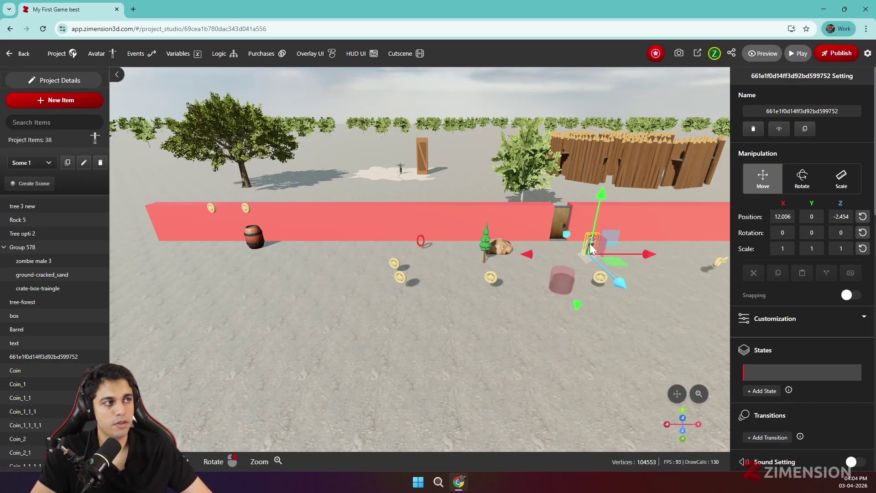
pyautogui.scroll(-8, 754, 290)
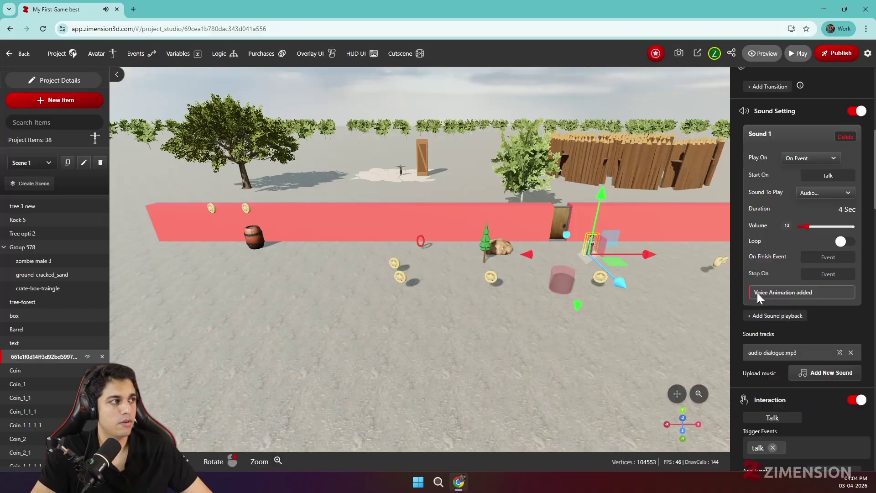
pyautogui.scroll(-1, 782, 276)
pyautogui.click(779, 270)
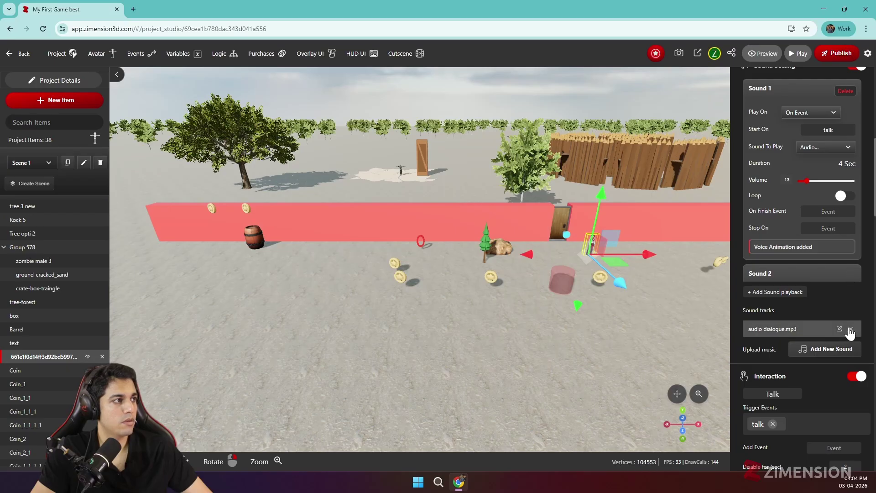
pyautogui.scroll(-2, 789, 324)
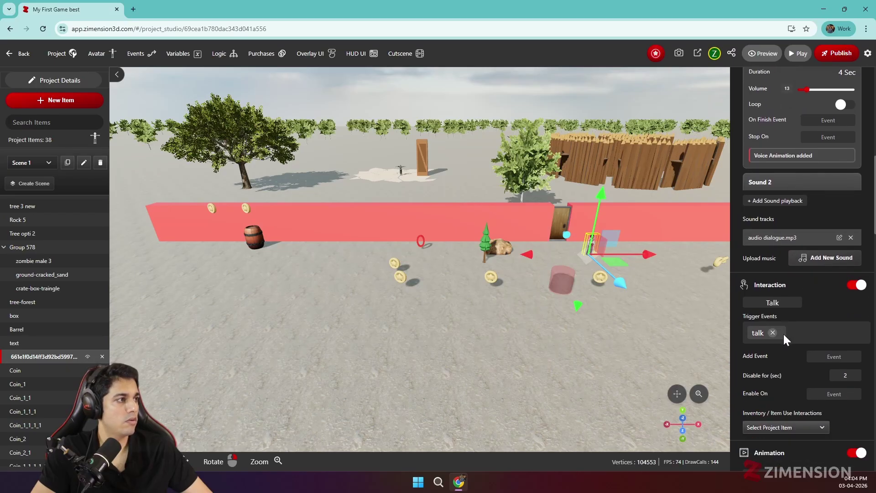
pyautogui.scroll(7, 785, 332)
# Add a fourth animation action to the female character that plays Waving on an event named wave.
pyautogui.scroll(-15, 787, 321)
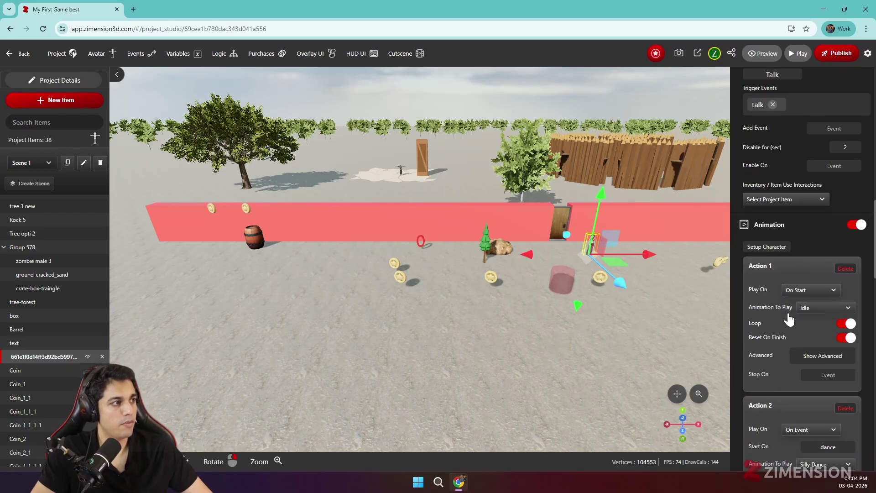
pyautogui.scroll(-5, 789, 301)
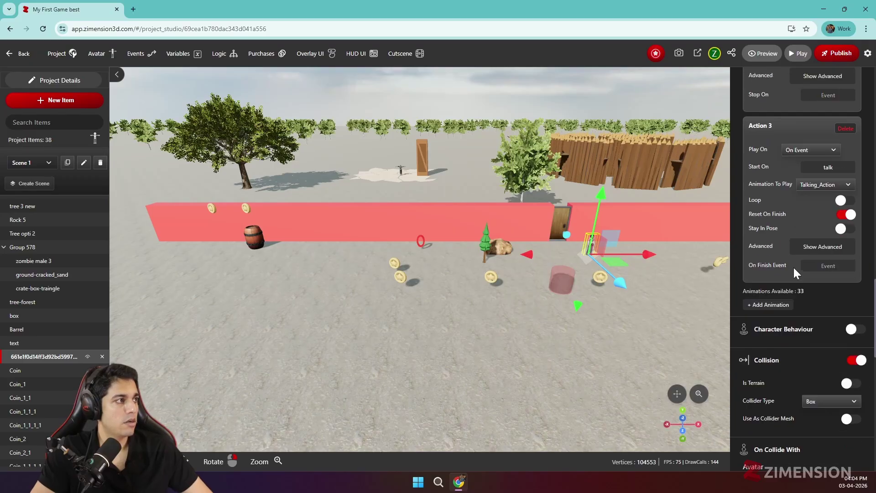
pyautogui.click(773, 286)
pyautogui.click(809, 301)
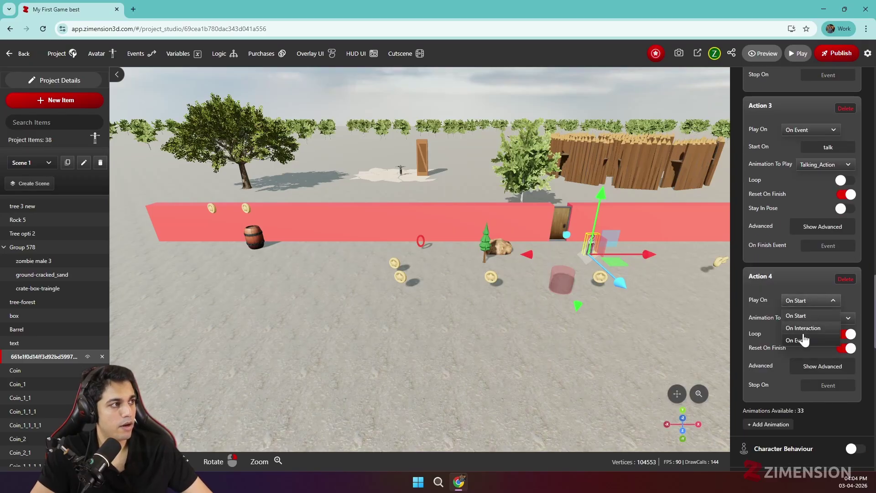
pyautogui.click(809, 325)
pyautogui.click(829, 318)
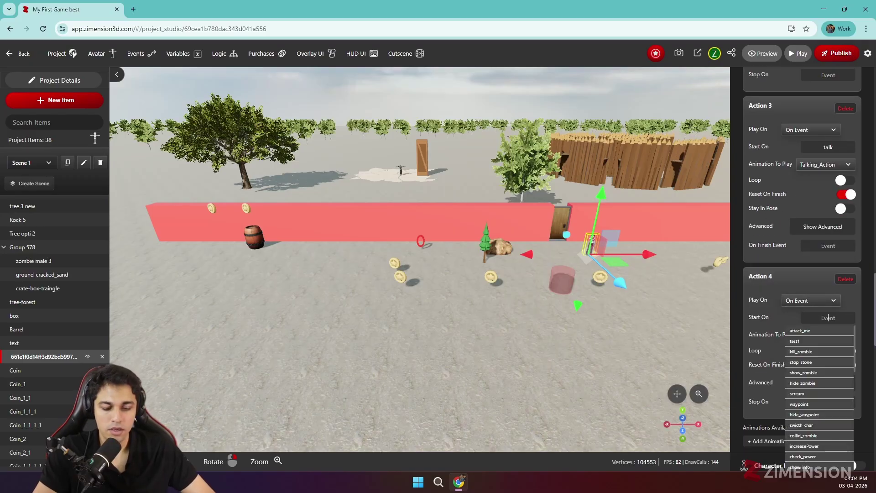
pyautogui.write('wave')
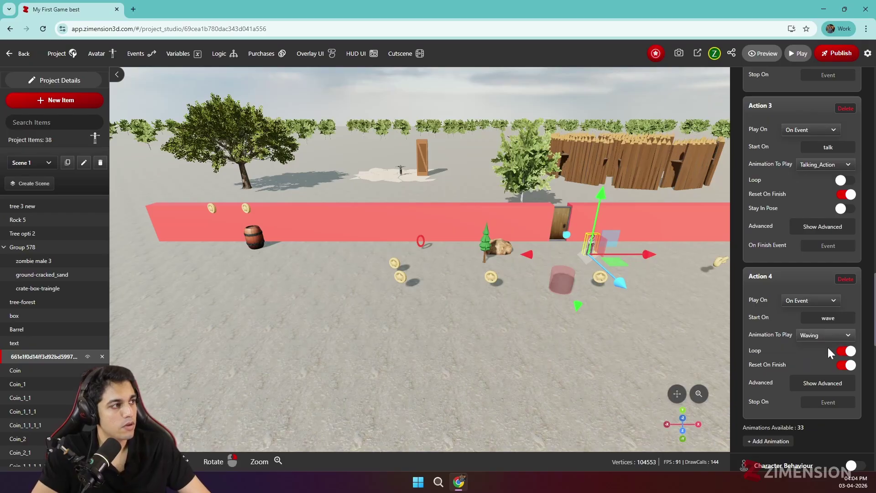
pyautogui.scroll(-2, 829, 349)
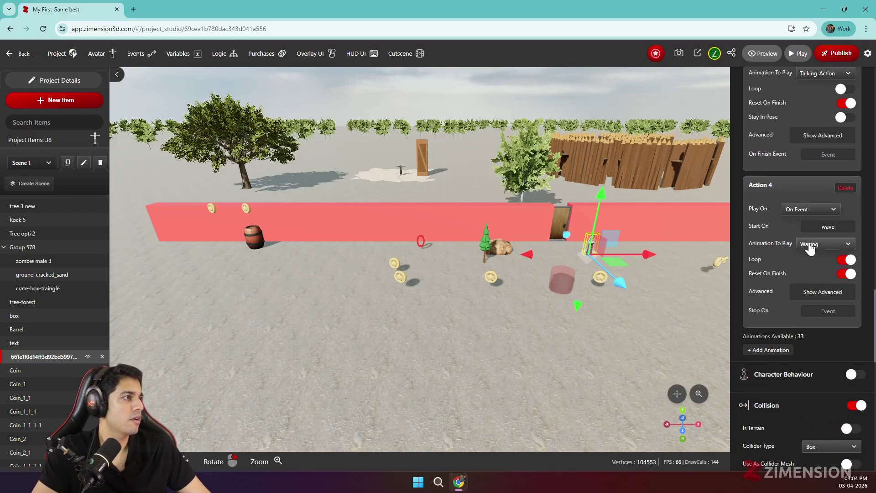
pyautogui.click(820, 247)
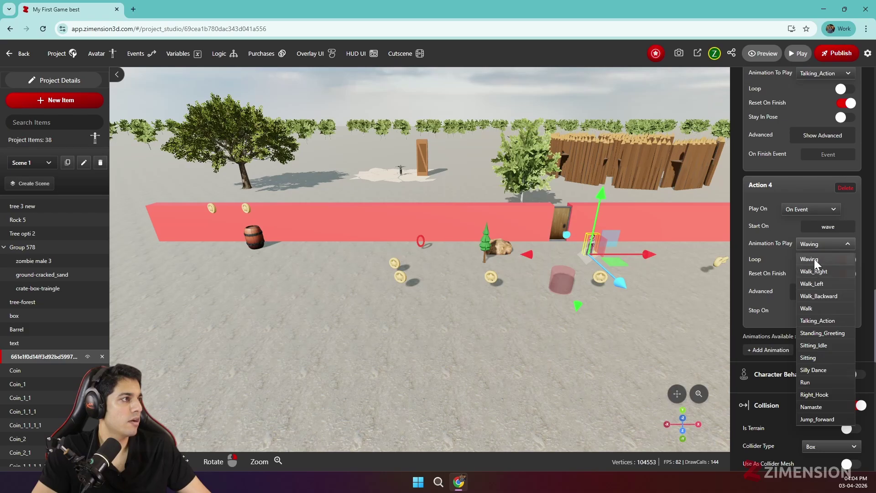
pyautogui.click(814, 259)
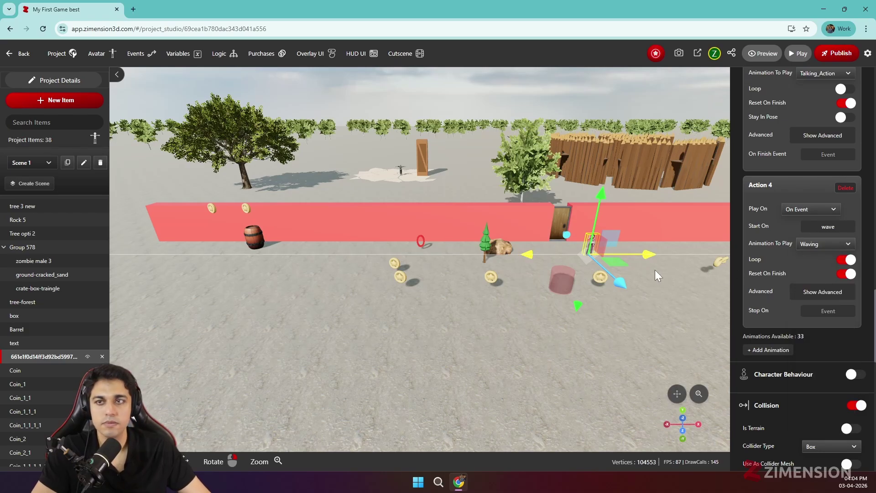
# Start a new logic flow that runs on the custscene1 event with a 5-second delay.
pyautogui.scroll(5, 657, 267)
pyautogui.moveTo(627, 270); pyautogui.dragTo(367, 278)
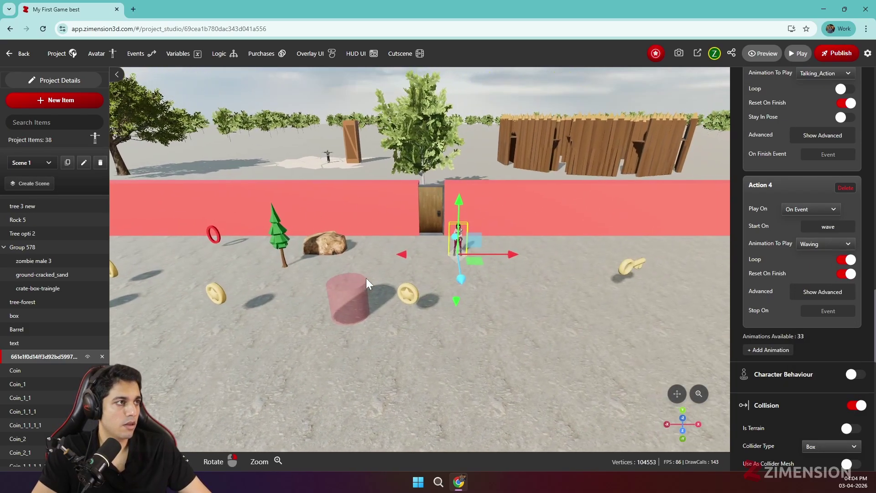
pyautogui.scroll(5, 367, 278)
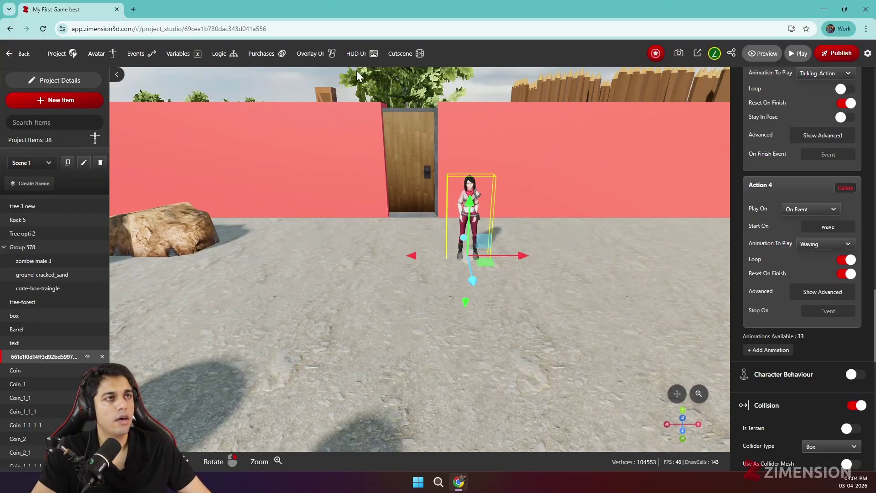
pyautogui.click(223, 58)
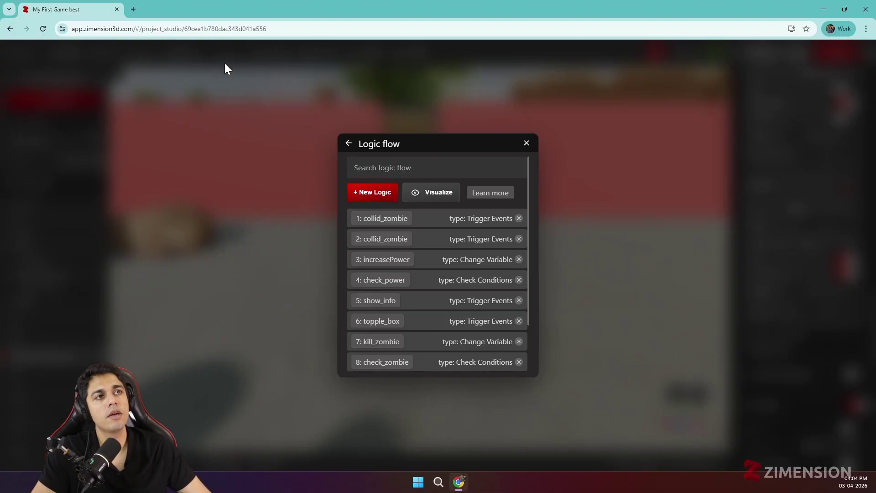
pyautogui.click(365, 194)
pyautogui.click(384, 163)
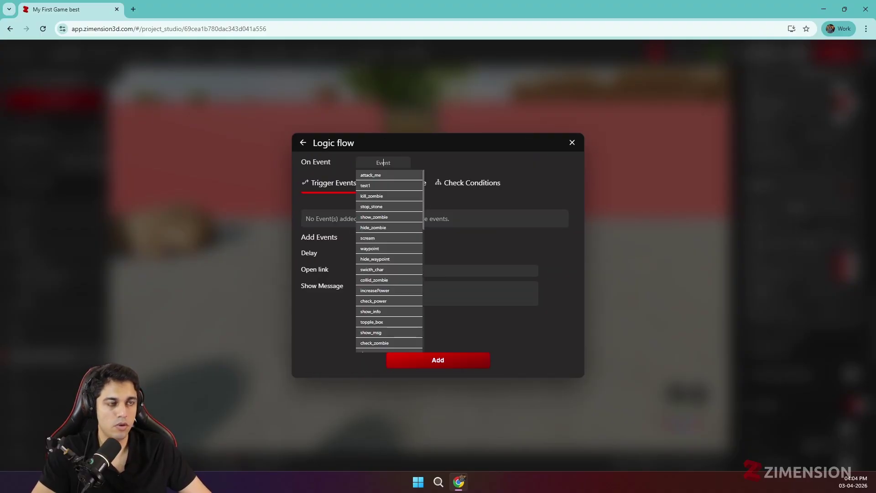
pyautogui.write('cu')
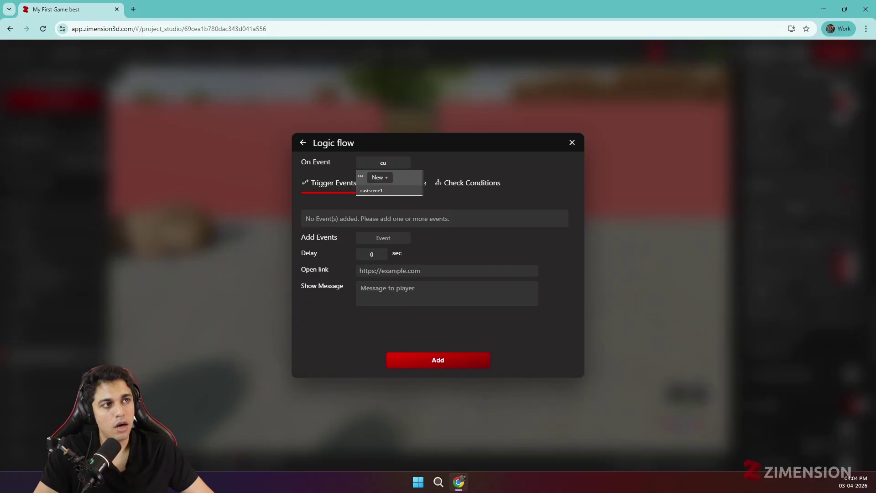
pyautogui.click(378, 190)
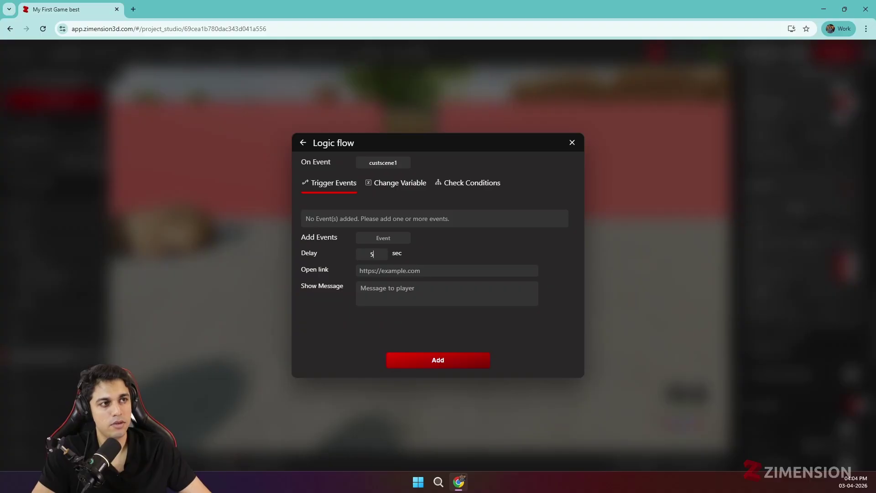
# Make the logic flow trigger the wave event, add it, and close the logic list.
pyautogui.click(384, 238)
pyautogui.write('wa')
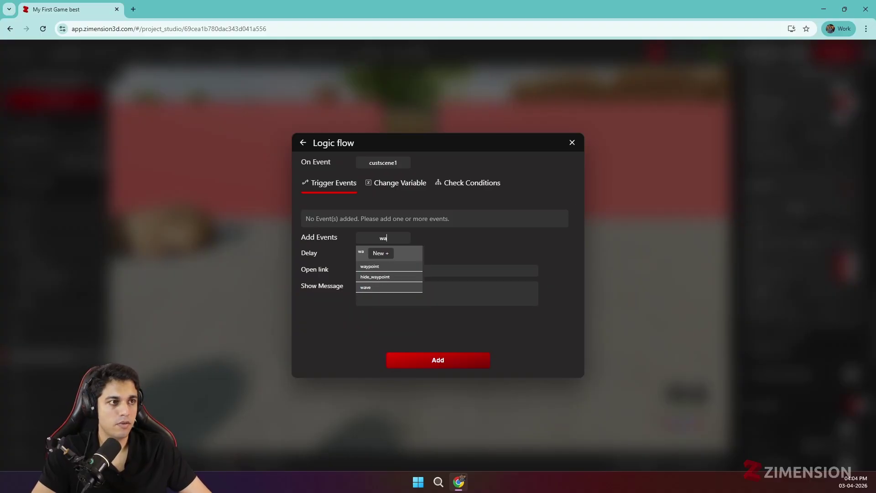
pyautogui.click(372, 288)
pyautogui.click(421, 365)
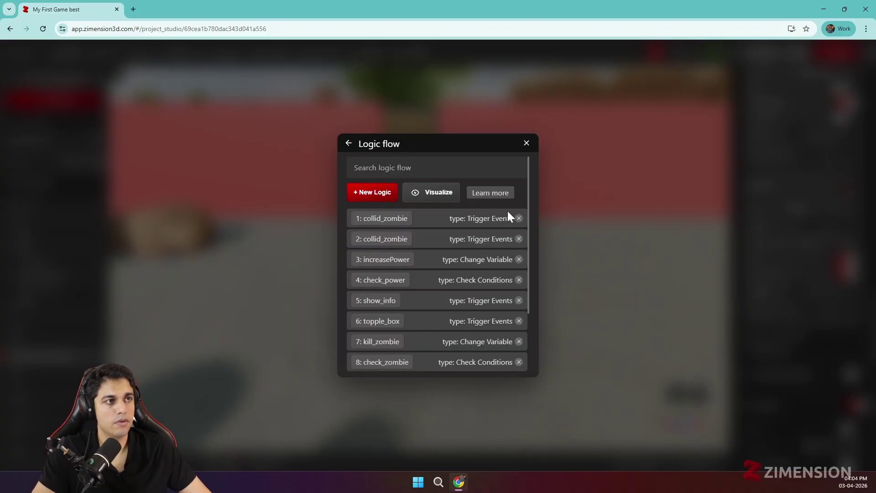
pyautogui.click(526, 144)
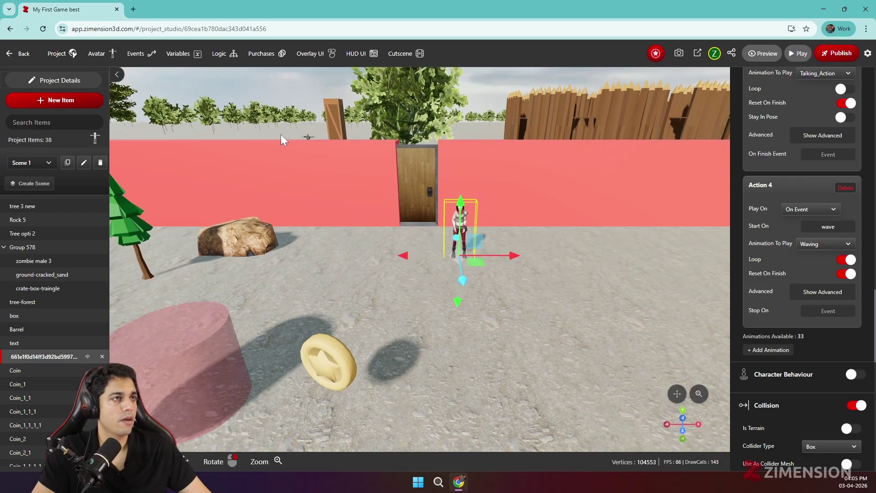
# In the custscene1 cutscene, move the camera's State 2 close to the female character by the door, to about X 12.09, Z -0.48.
pyautogui.click(400, 54)
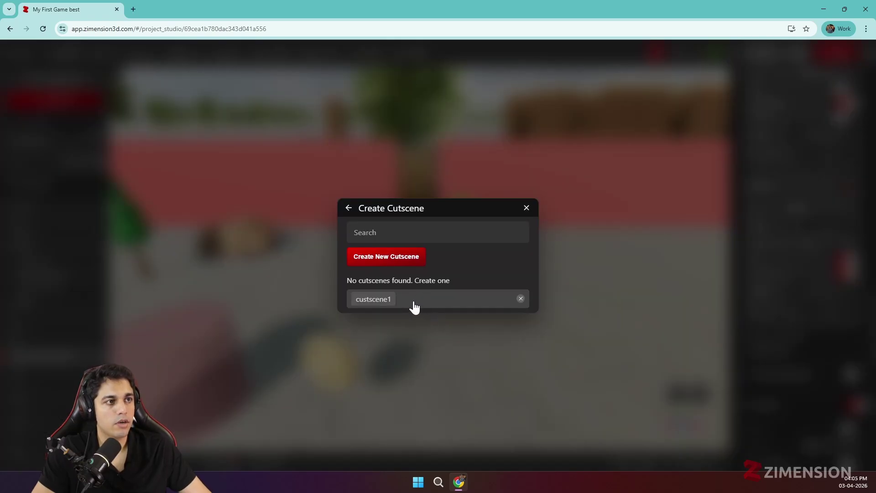
pyautogui.click(373, 299)
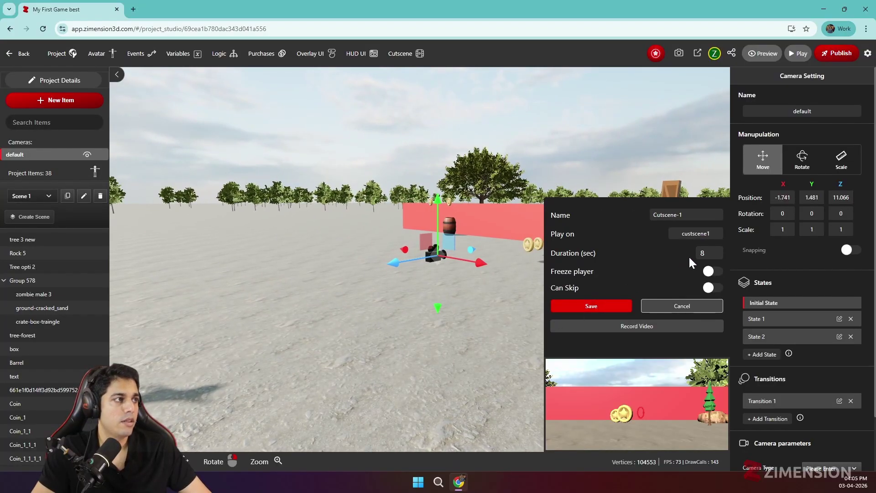
pyautogui.click(784, 340)
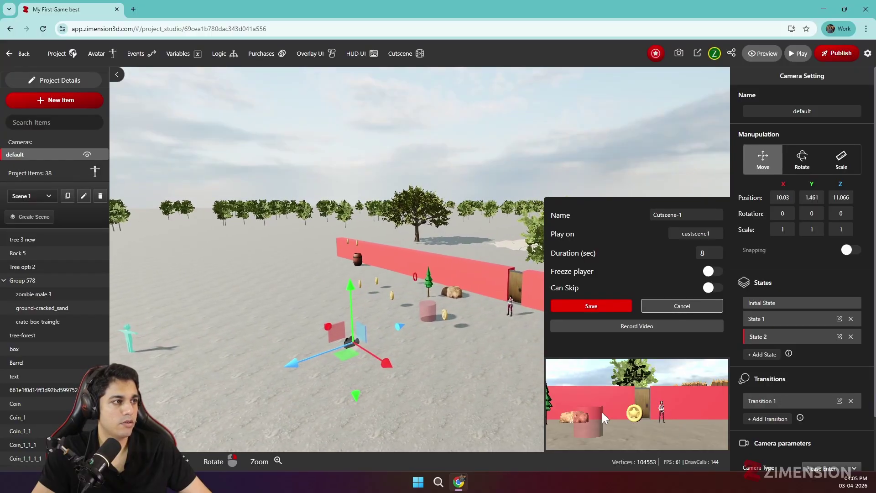
pyautogui.moveTo(284, 370); pyautogui.dragTo(519, 330)
pyautogui.moveTo(433, 334); pyautogui.dragTo(501, 316)
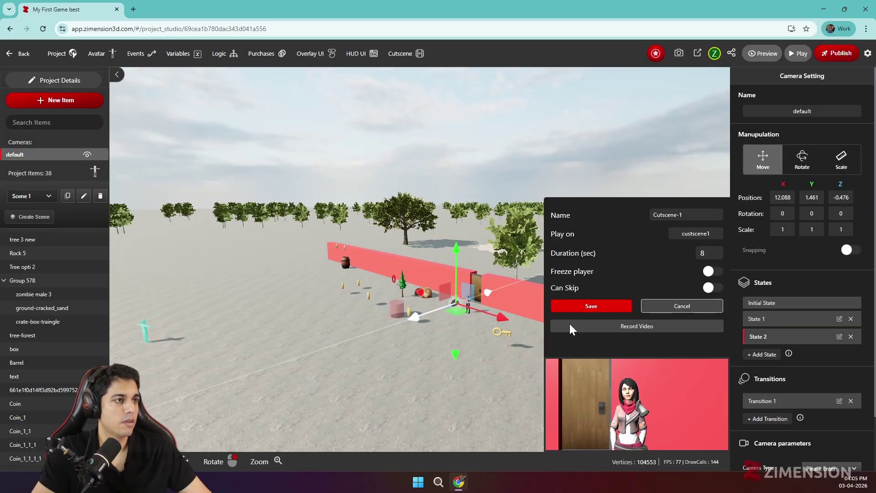
# Rotate the cutscene camera's State 1 around Y to about -34.3 degrees, facing the door and character.
pyautogui.click(761, 318)
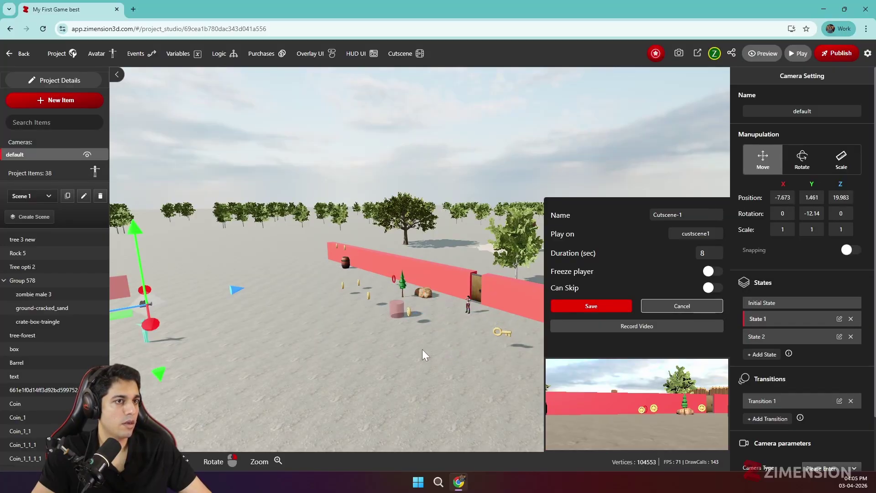
pyautogui.click(803, 159)
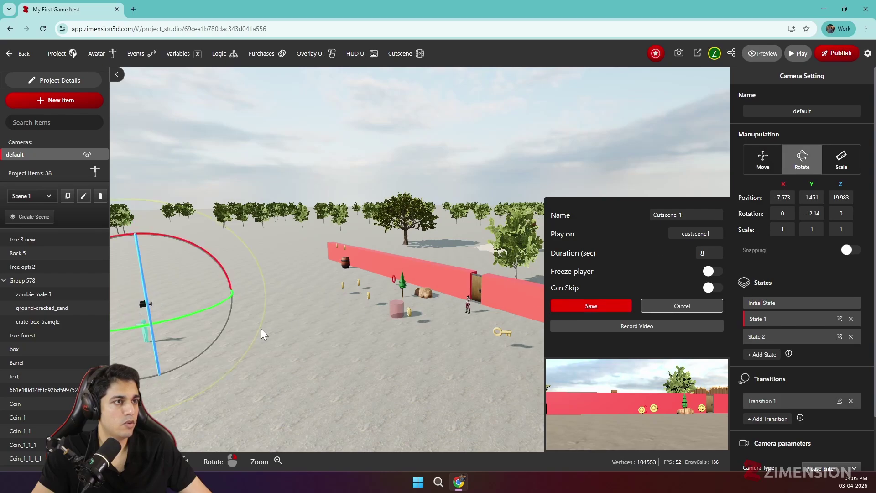
pyautogui.moveTo(205, 312); pyautogui.dragTo(197, 314)
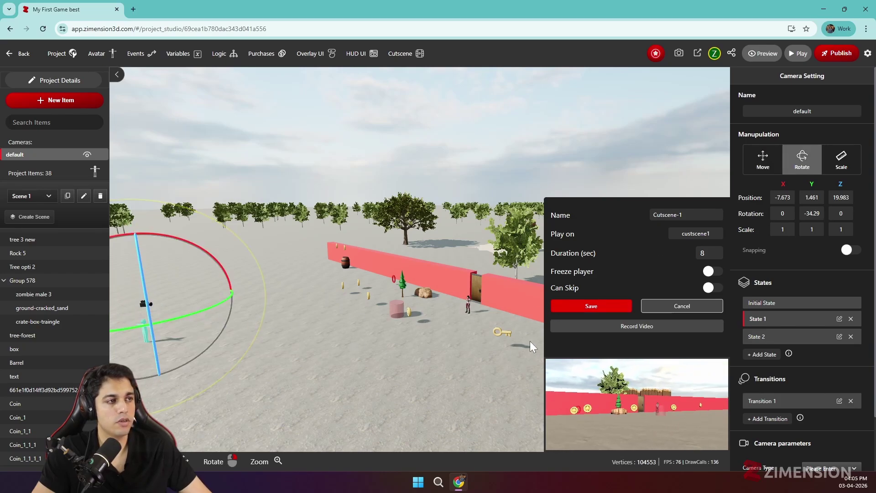
# Preview the camera move with Transition 1, save the cutscene, and close the cutscene list.
pyautogui.click(758, 405)
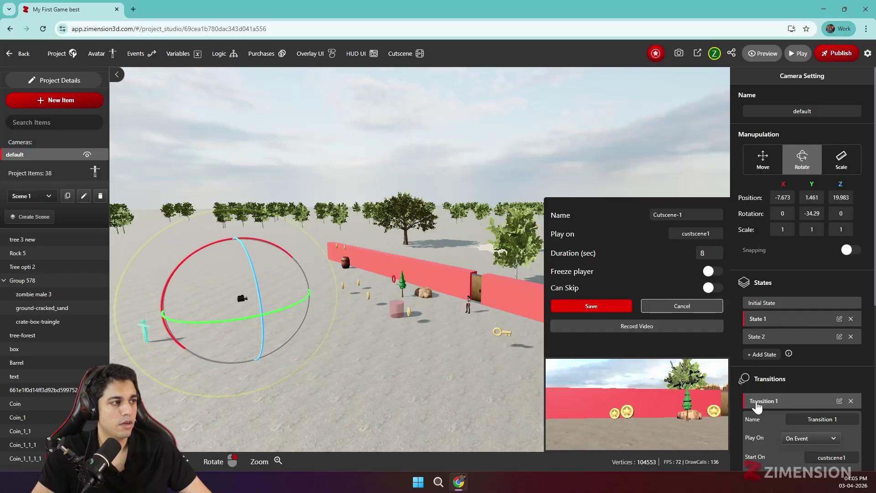
pyautogui.scroll(-3, 786, 374)
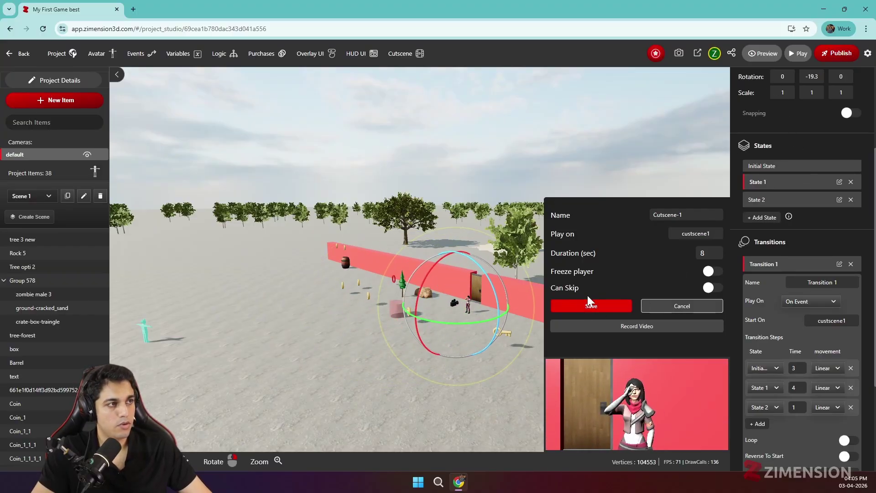
pyautogui.click(603, 309)
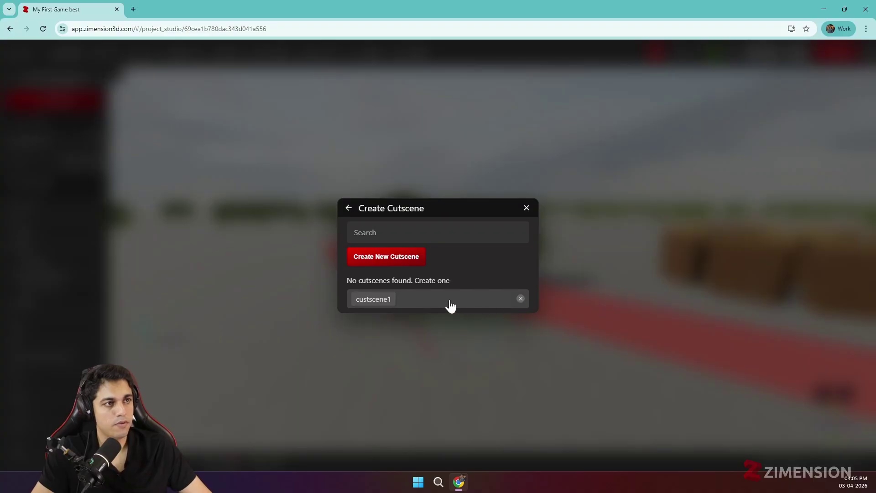
pyautogui.click(526, 208)
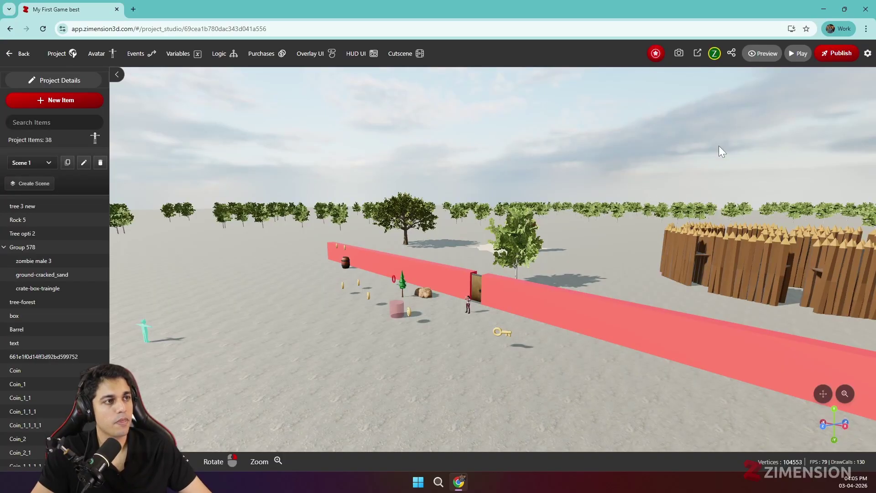
# Launch the project in play mode and start the game with the revised cutscene.
pyautogui.click(798, 54)
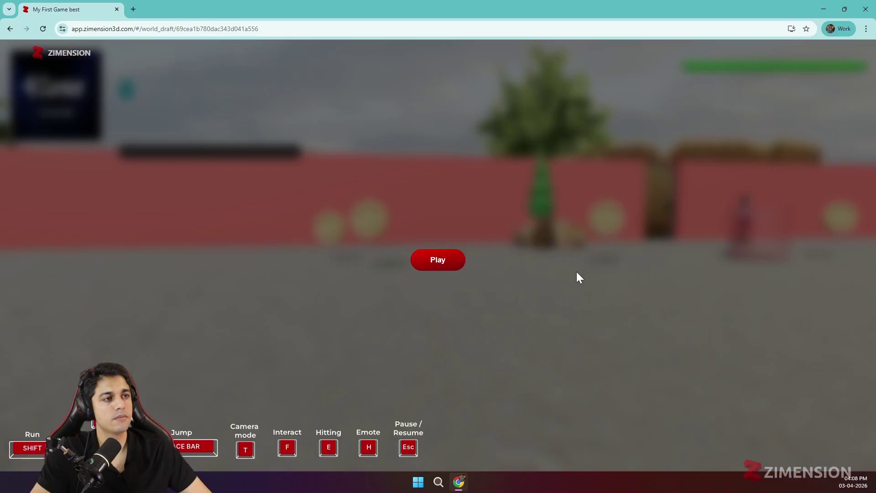
pyautogui.click(452, 268)
pyautogui.click(438, 221)
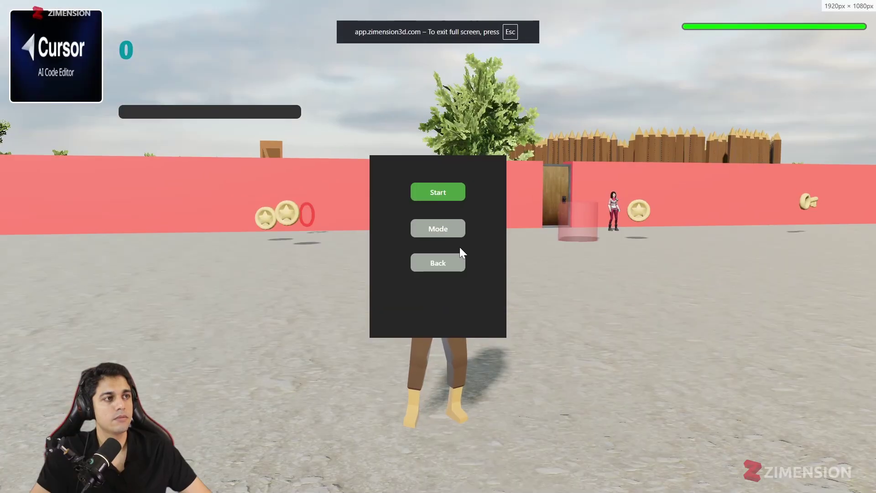
pyautogui.click(452, 230)
pyautogui.click(435, 247)
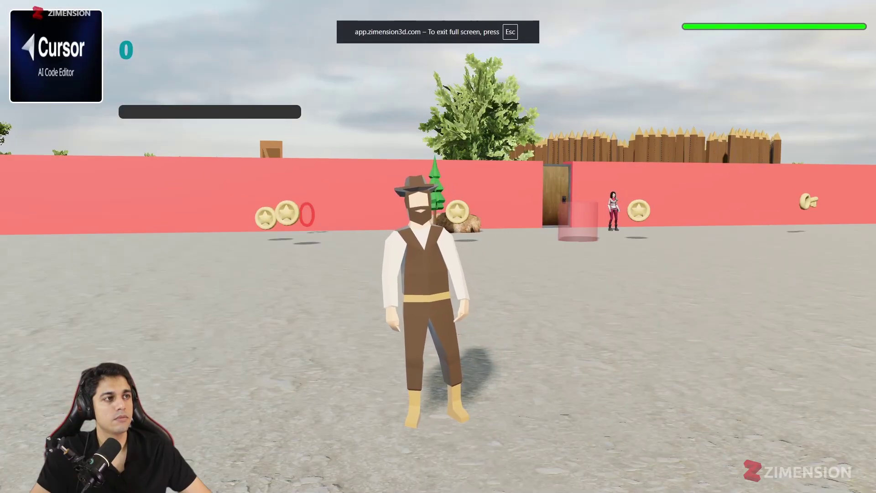
# Walk the avatar forward to trigger the cutscene and watch the revised camera move and the character's wave.
pyautogui.press('w')
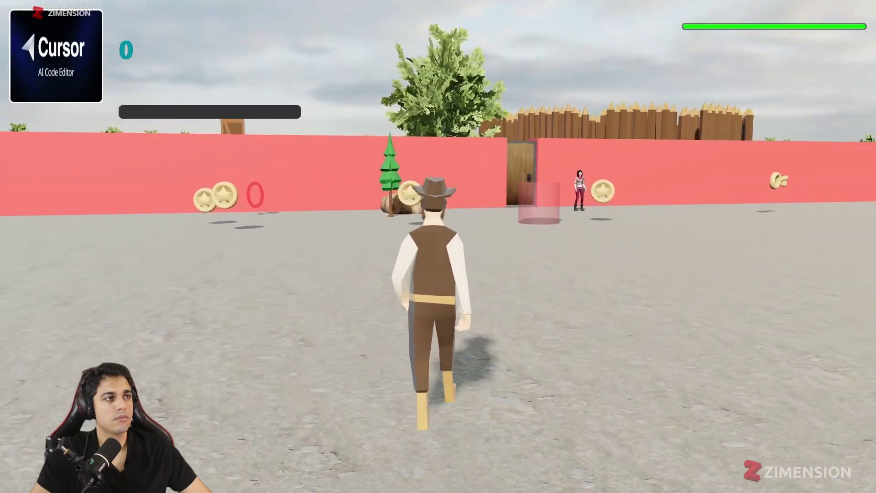
pyautogui.press('w')
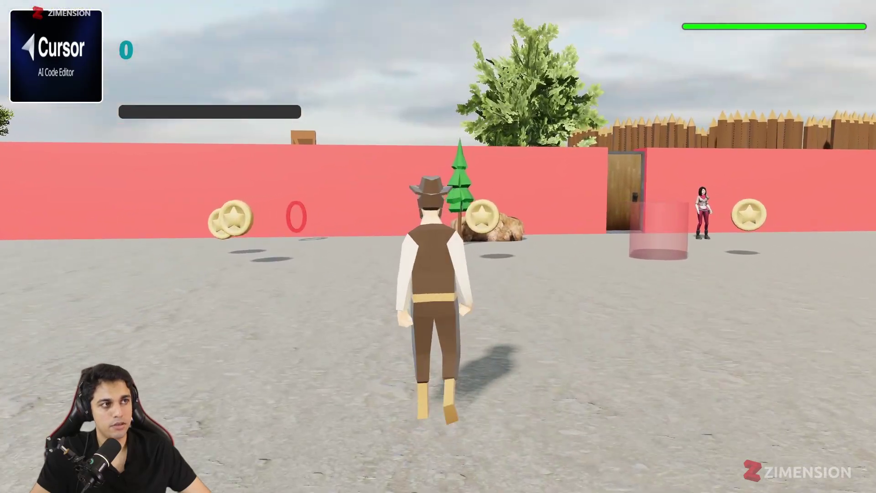
pyautogui.press('w')
pyautogui.press('v')
pyautogui.press('s')
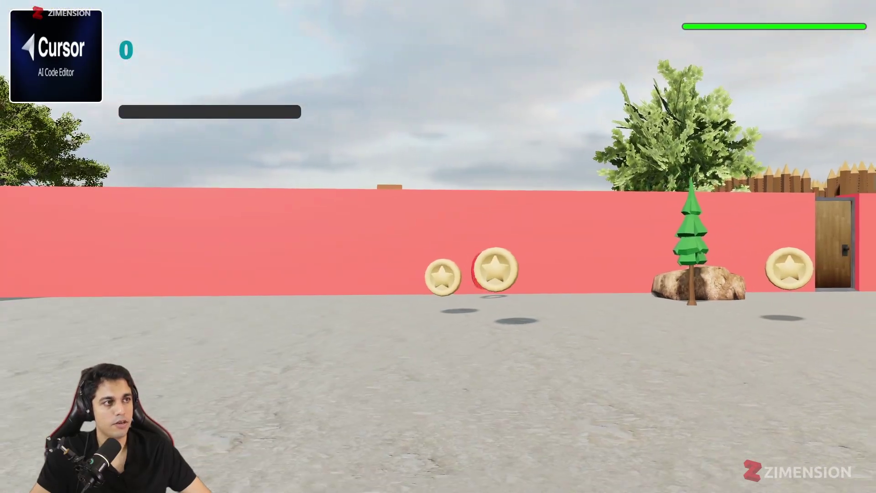
pyautogui.press('s')
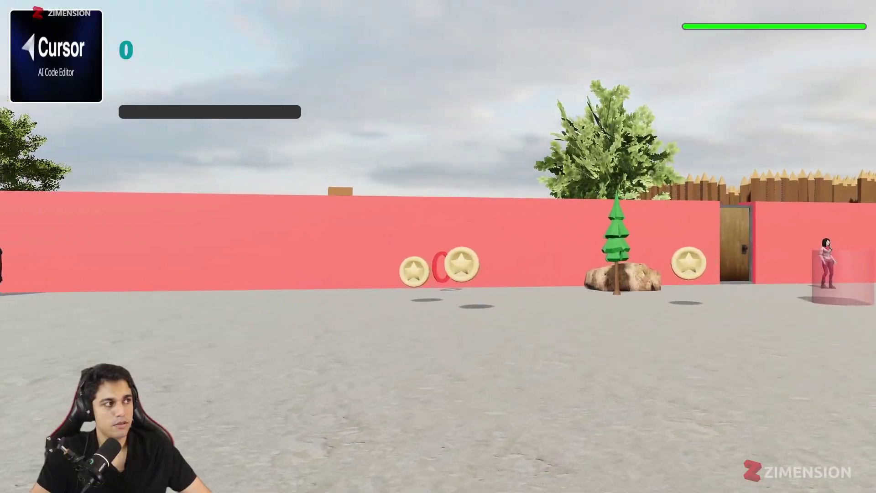
# Watch the running cutscene through to its end and exit play mode.
pyautogui.press('w')
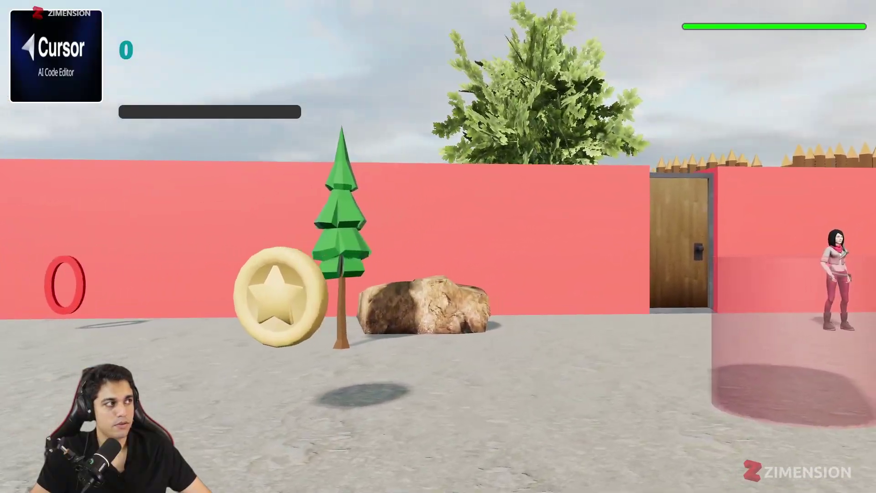
pyautogui.press('w')
pyautogui.press('d')
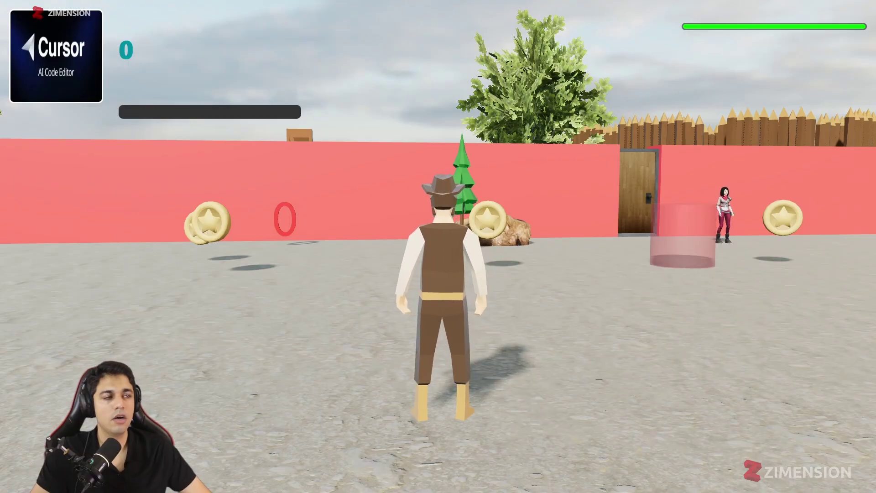
pyautogui.press('Escape')
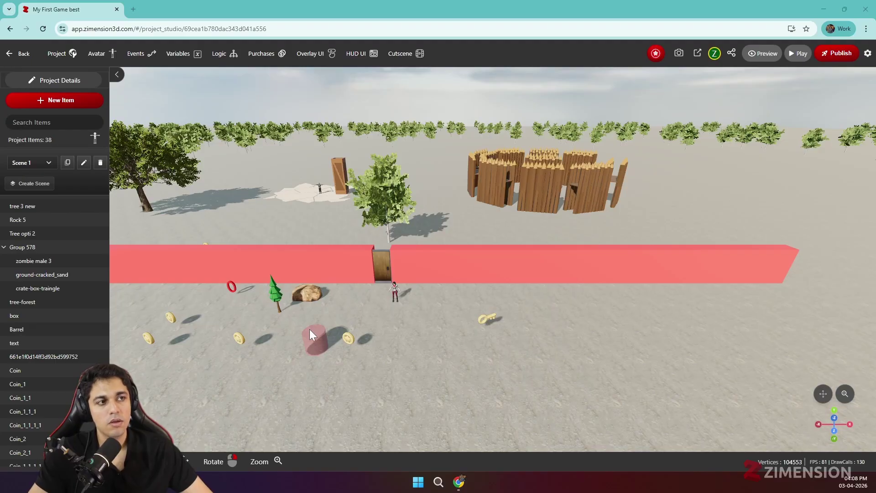
# Select the zombie on the cracked-sand patch and clear the event its collision fires when the avatar enters.
pyautogui.moveTo(308, 319); pyautogui.dragTo(359, 328)
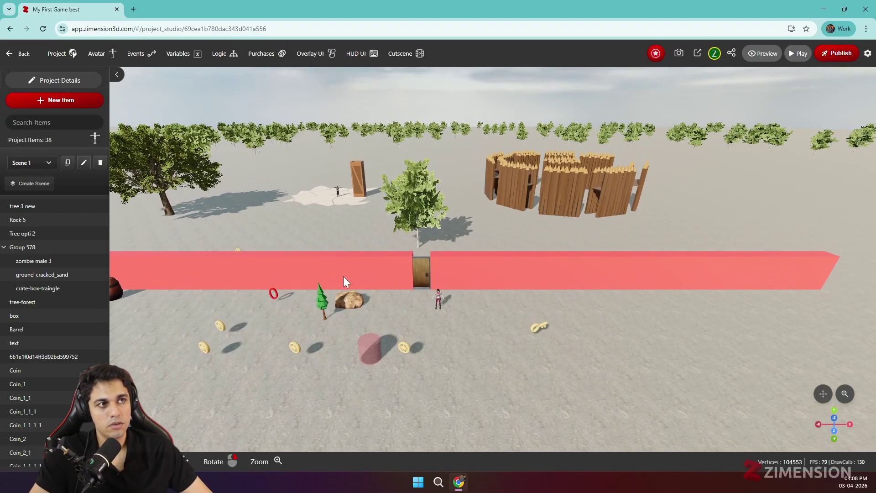
pyautogui.click(337, 191)
pyautogui.scroll(-10, 845, 366)
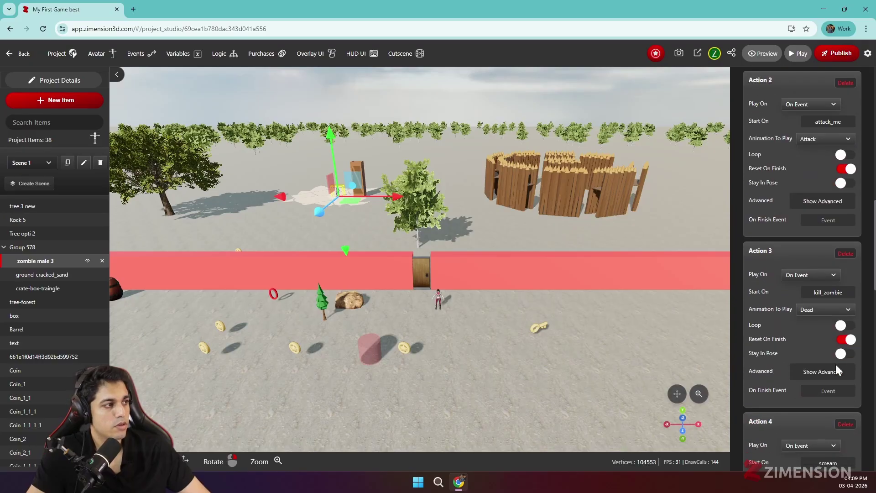
pyautogui.scroll(-8, 839, 370)
pyautogui.click(835, 369)
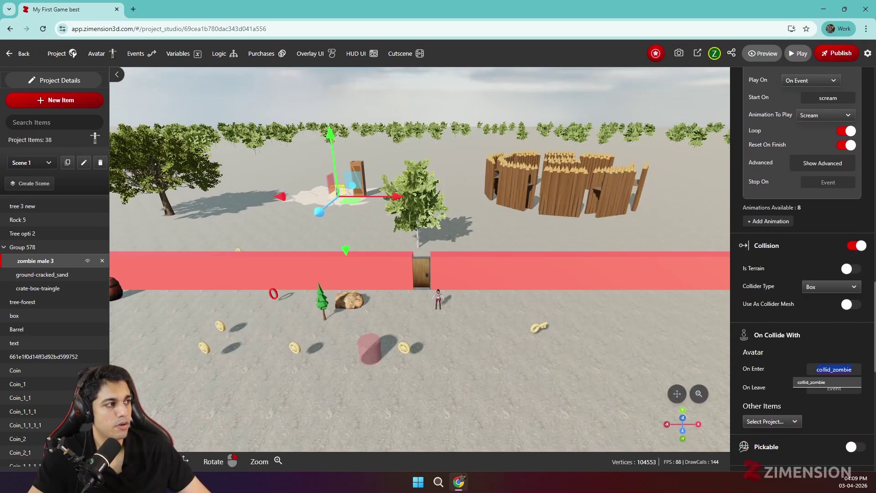
pyautogui.press('BackSpace')
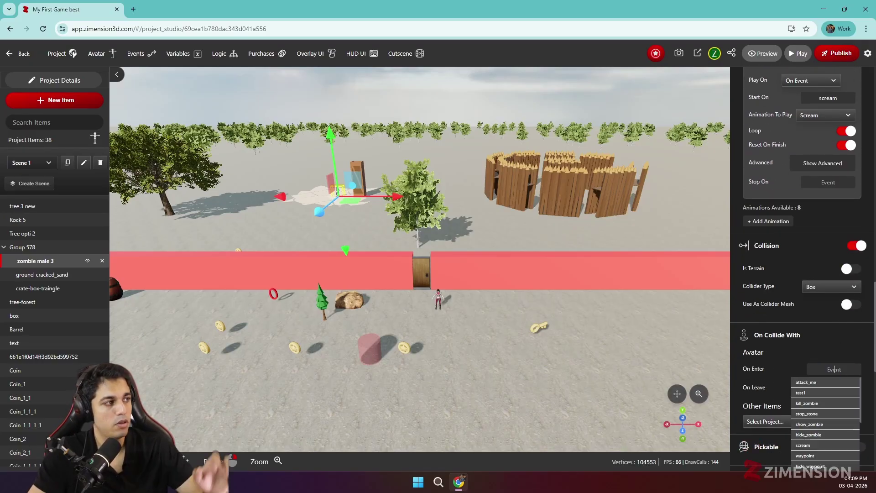
pyautogui.click(823, 346)
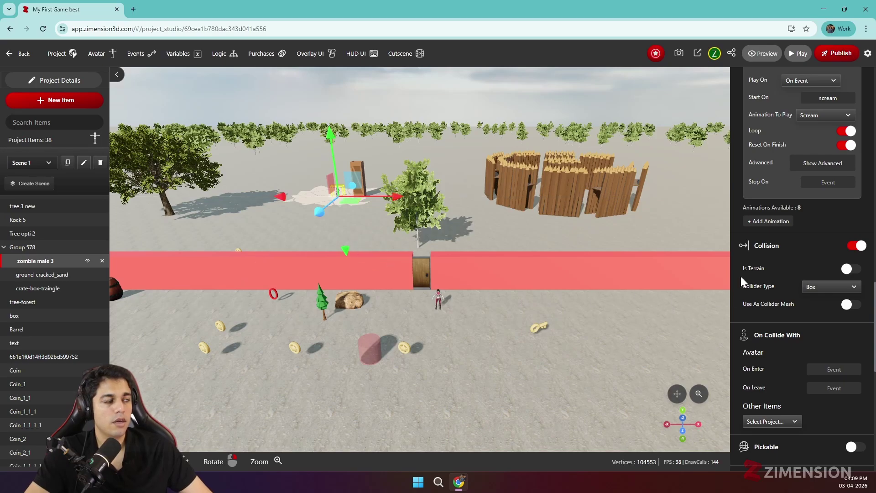
# Create a cutscene named "Cutscene-2 zombie" that plays on a new event called show-cutscene2.
pyautogui.click(399, 57)
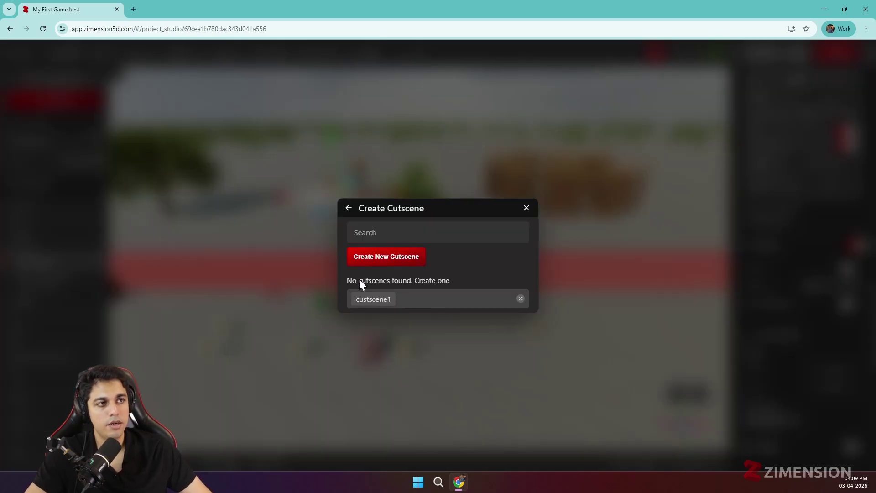
pyautogui.click(379, 259)
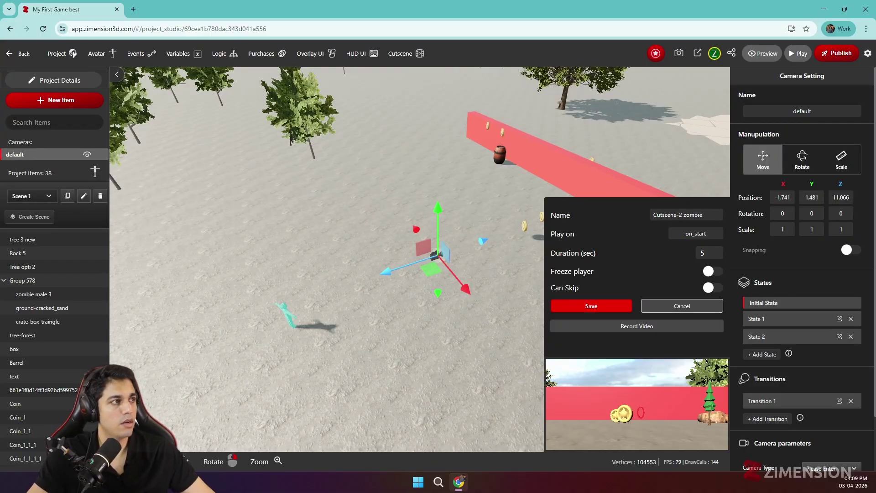
pyautogui.click(705, 233)
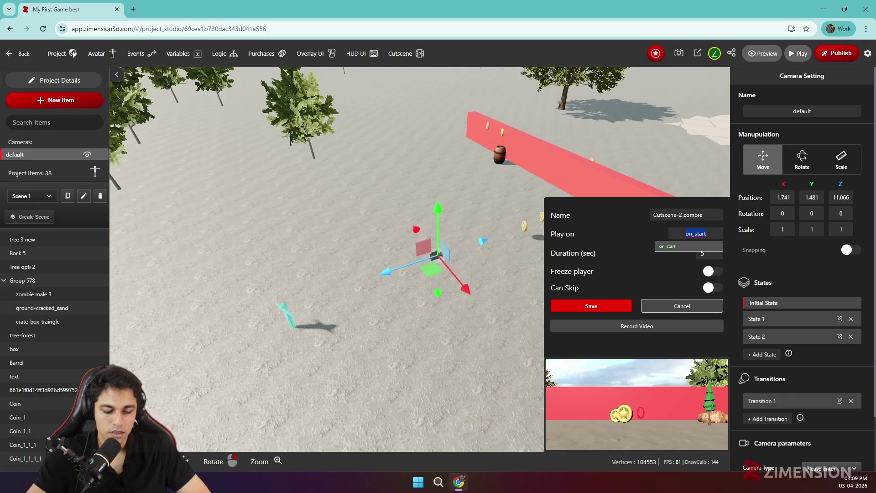
pyautogui.write('show-cutscene2')
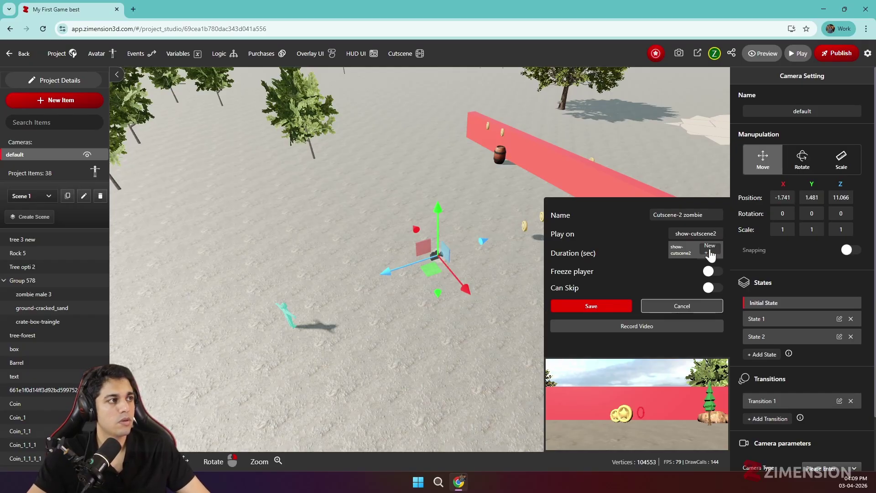
pyautogui.click(710, 250)
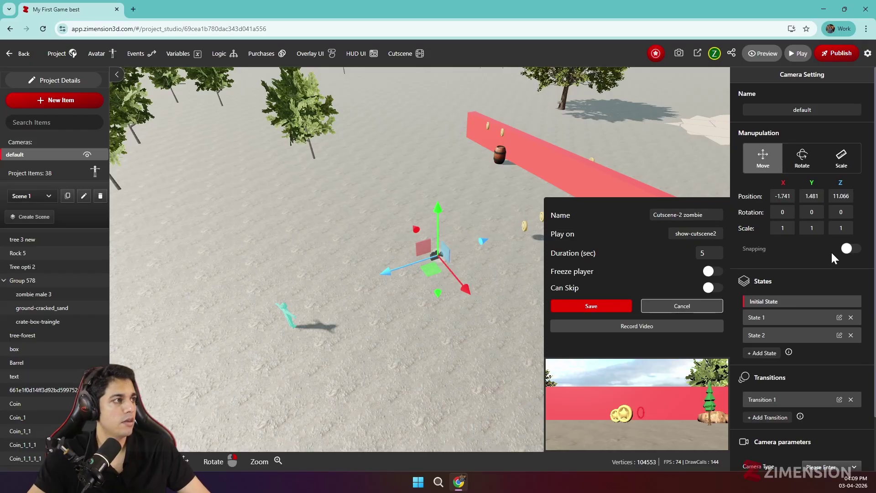
# Add a third state to the camera of the zombie cutscene.
pyautogui.scroll(-1, 831, 251)
pyautogui.scroll(-5, 442, 310)
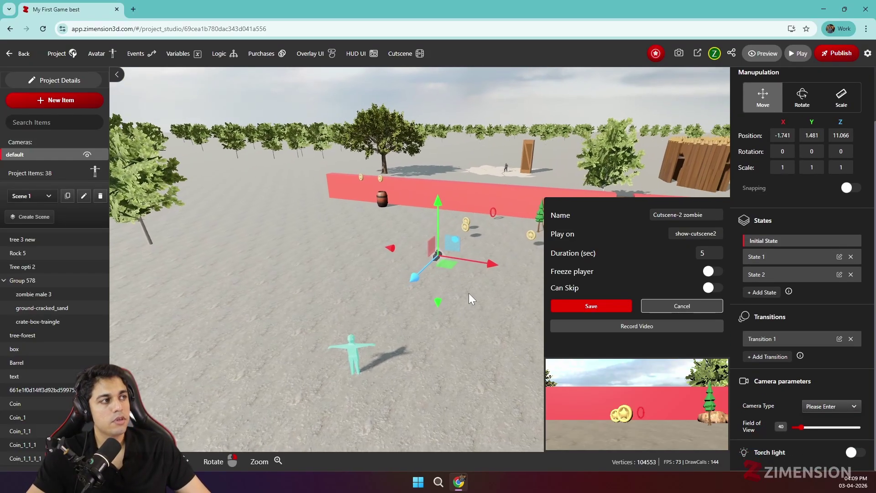
pyautogui.moveTo(469, 293); pyautogui.dragTo(235, 338, button='right')
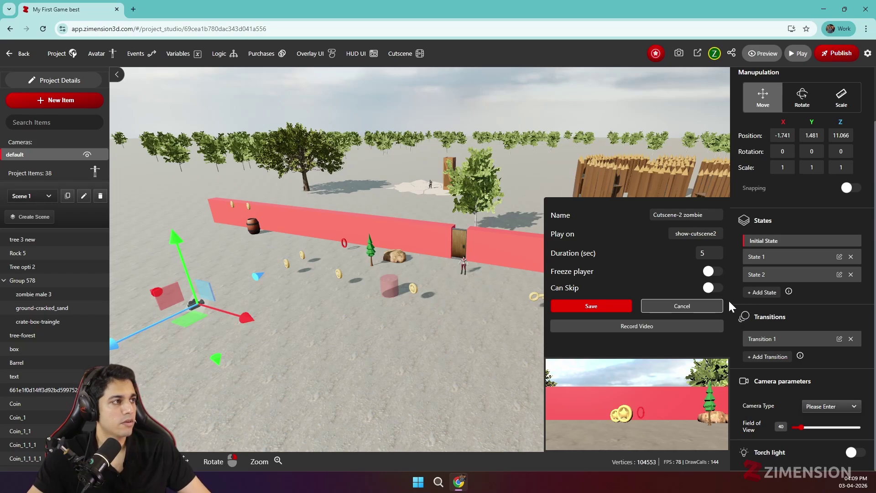
pyautogui.click(761, 292)
# Move the cutscene camera's State 1 in front of the zombie, to about X -7.642 and Z -33.049.
pyautogui.scroll(-4, 462, 302)
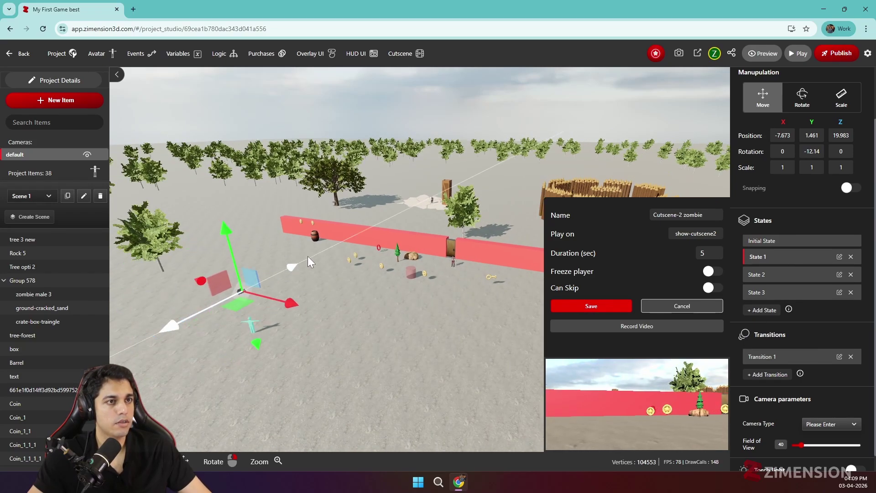
pyautogui.click(433, 196)
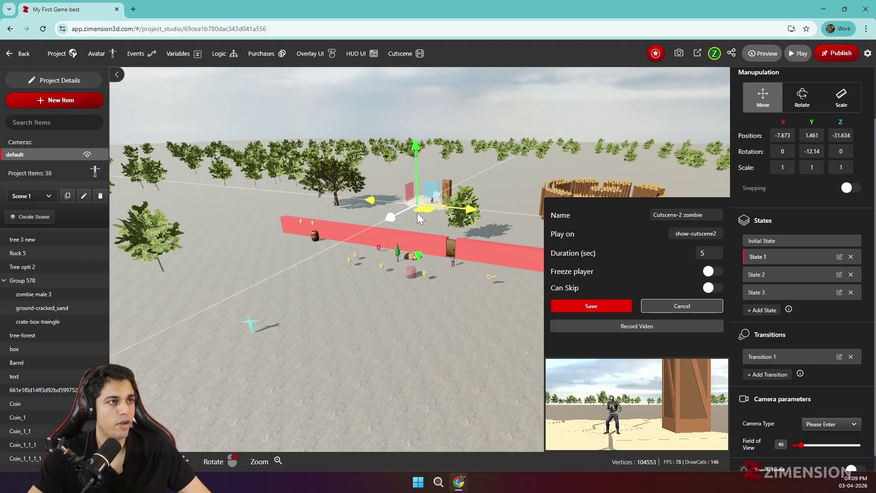
pyautogui.moveTo(395, 218); pyautogui.dragTo(245, 243)
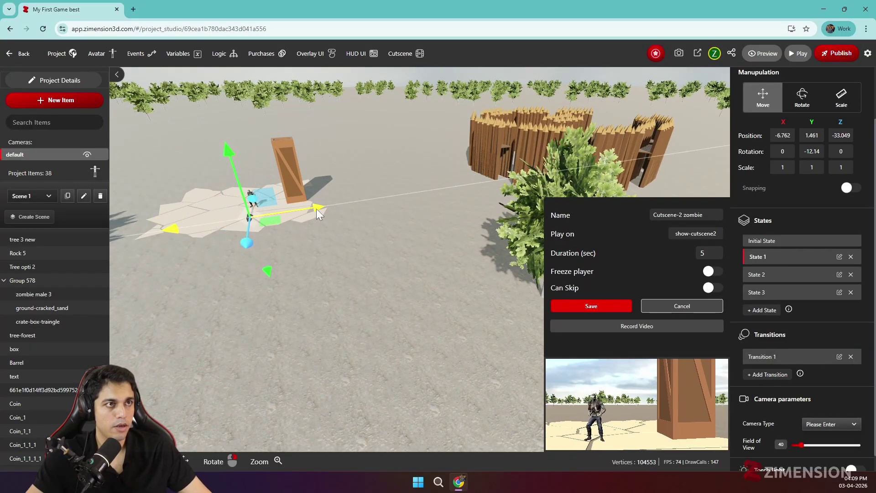
pyautogui.moveTo(316, 209); pyautogui.dragTo(307, 212)
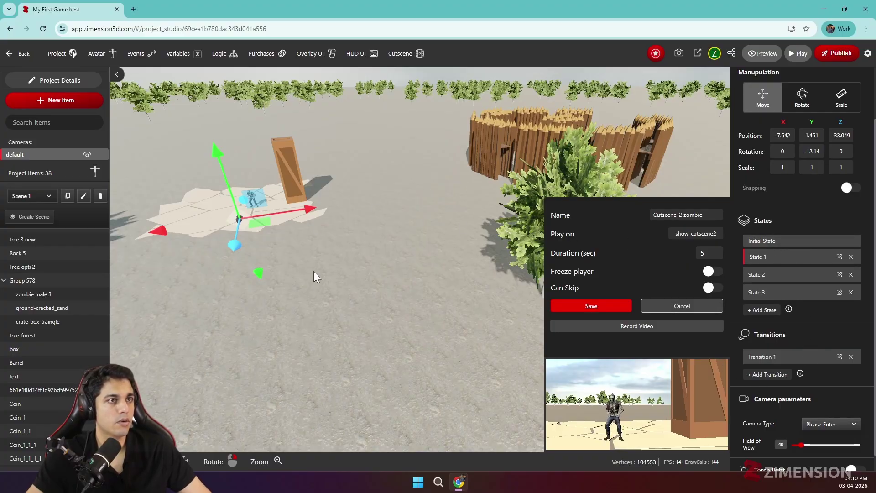
pyautogui.scroll(-3, 321, 291)
pyautogui.scroll(-5, 322, 292)
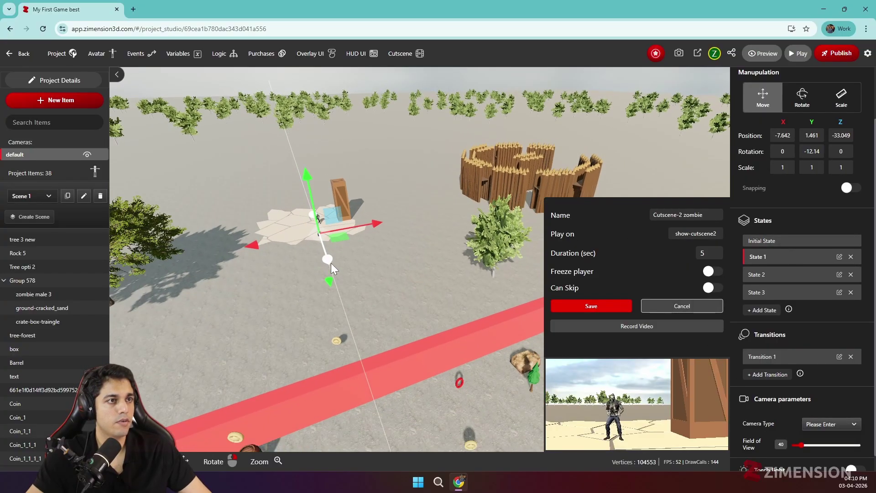
# Move the camera's State 1 back out beyond the red wall near the avatar, to about X 3.295 and Z 19.93.
pyautogui.moveTo(384, 271); pyautogui.dragTo(469, 439)
pyautogui.moveTo(469, 440); pyautogui.dragTo(379, 363, button='right')
pyautogui.moveTo(341, 335); pyautogui.dragTo(361, 407)
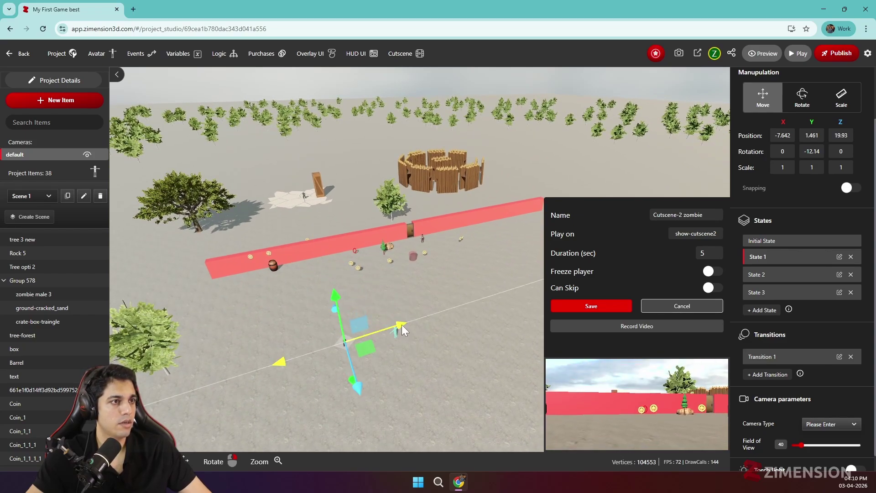
pyautogui.moveTo(402, 324); pyautogui.dragTo(482, 313)
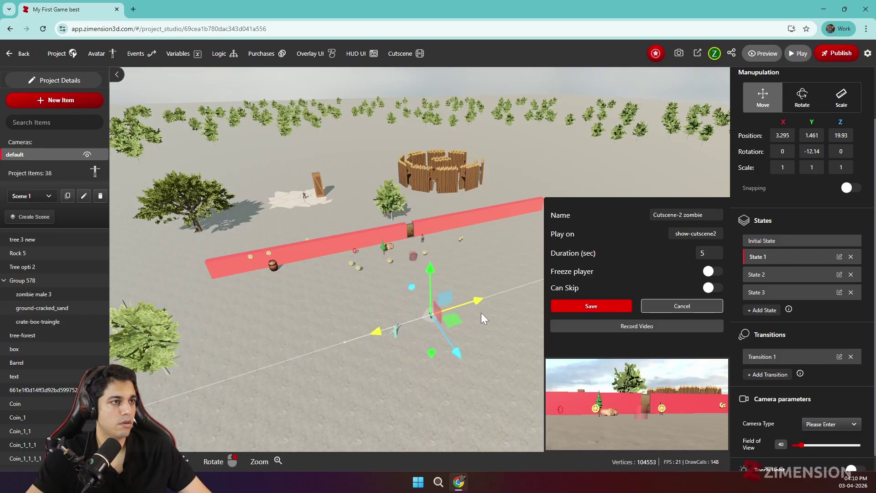
# Move the camera's State 3 in front of the zombie, to about X -6.341 and Z -33.97.
pyautogui.click(758, 292)
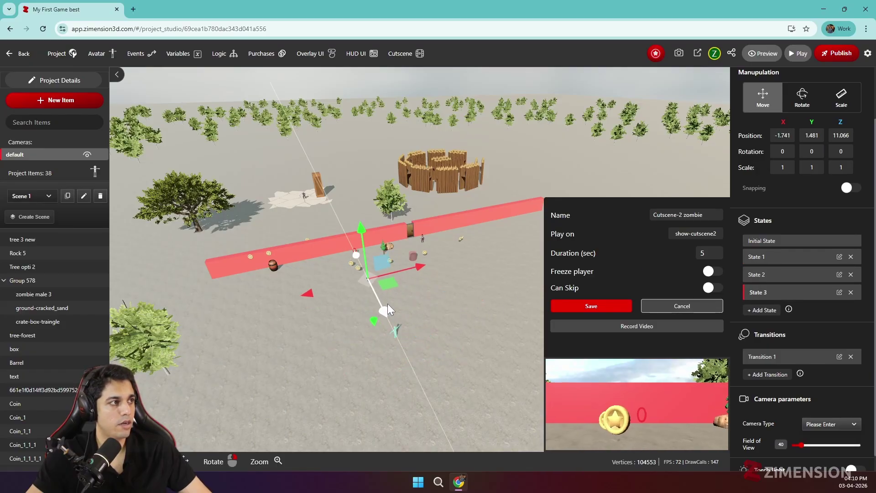
pyautogui.moveTo(388, 303); pyautogui.dragTo(316, 223)
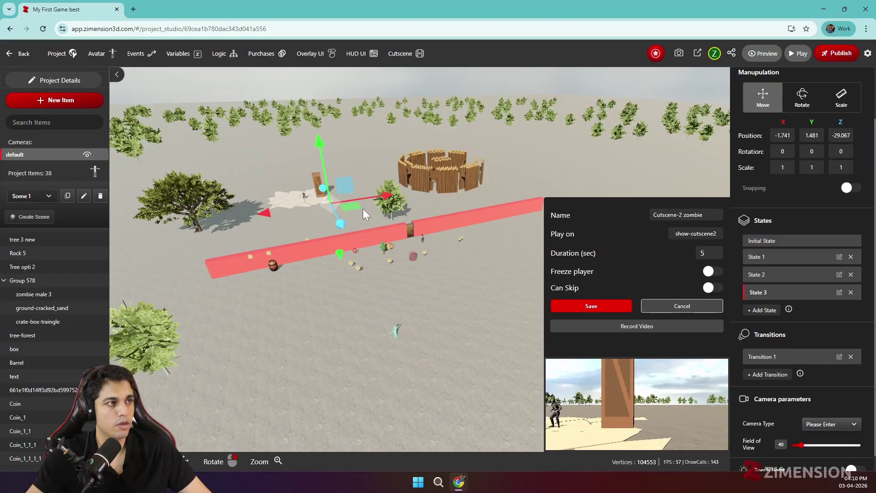
pyautogui.doubleClick(379, 200)
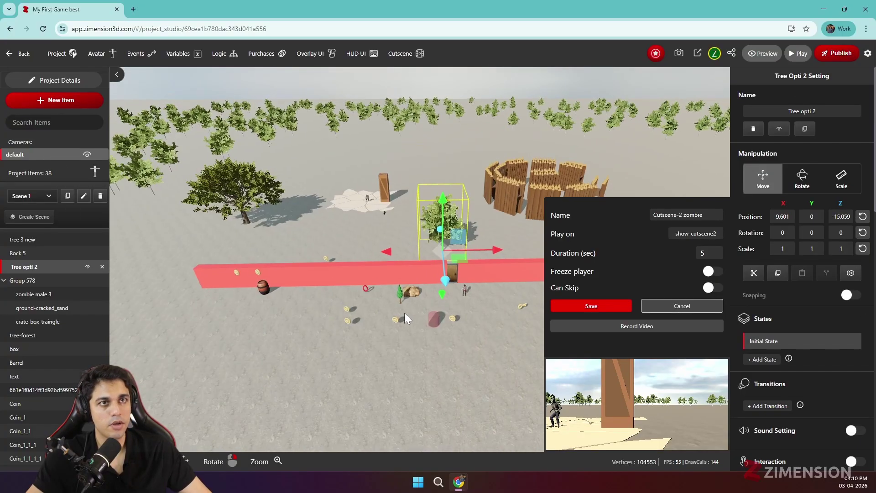
pyautogui.click(33, 155)
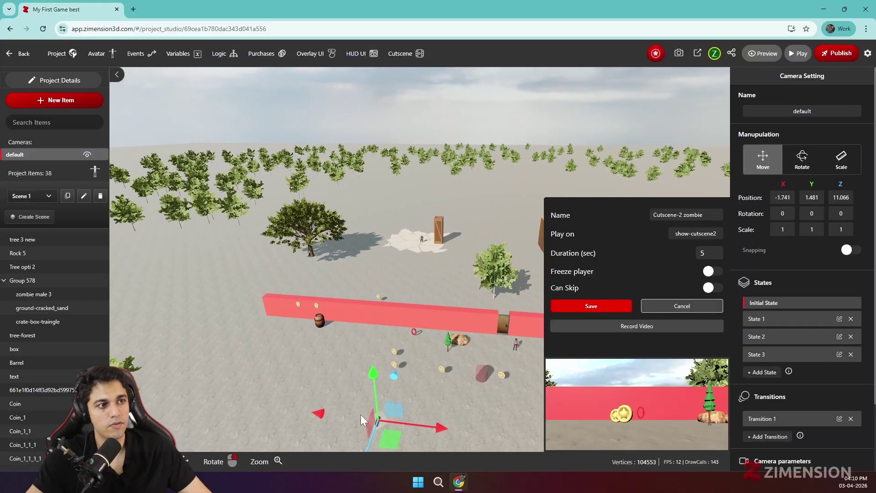
pyautogui.click(759, 355)
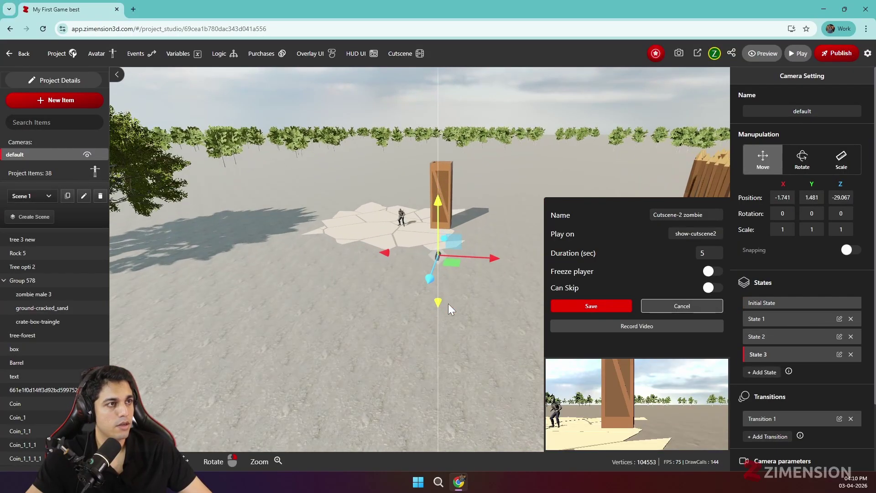
pyautogui.moveTo(455, 268); pyautogui.dragTo(376, 210)
pyautogui.click(46, 156)
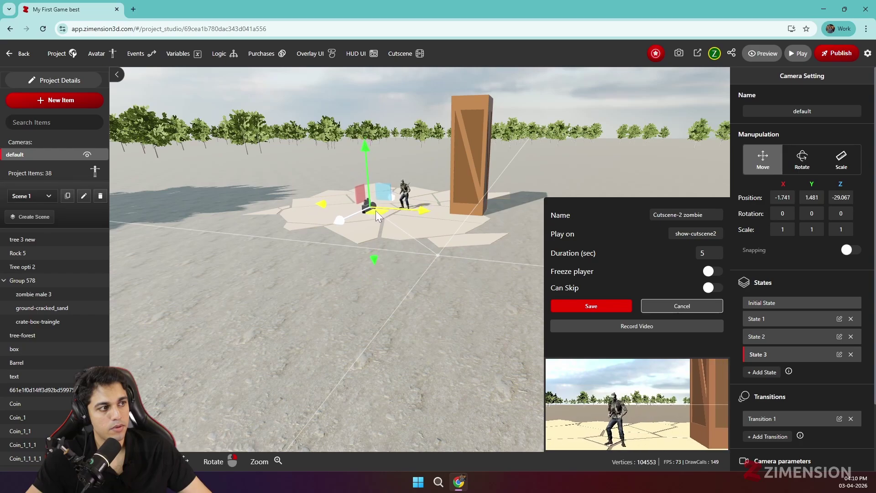
# Add a fourth camera state and move it to a close-up of the zombie at about X -7.068, Y 1.599, Z -38.568.
pyautogui.click(765, 372)
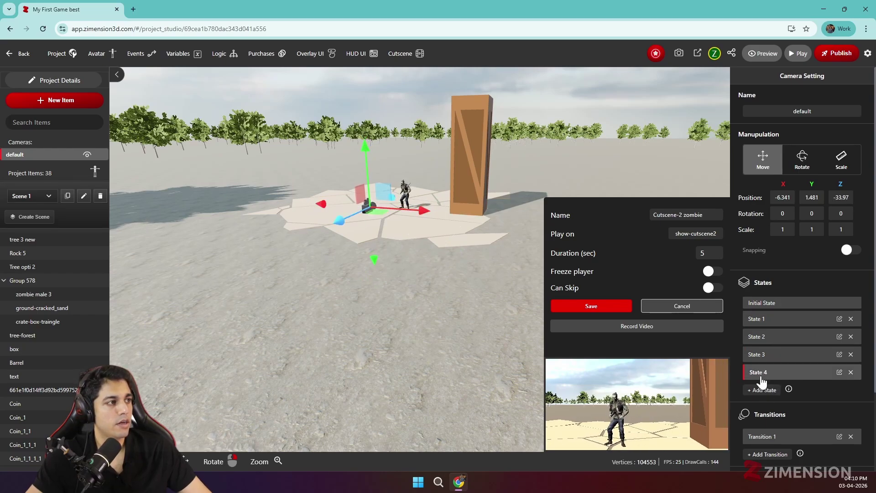
pyautogui.moveTo(340, 221); pyautogui.dragTo(383, 202)
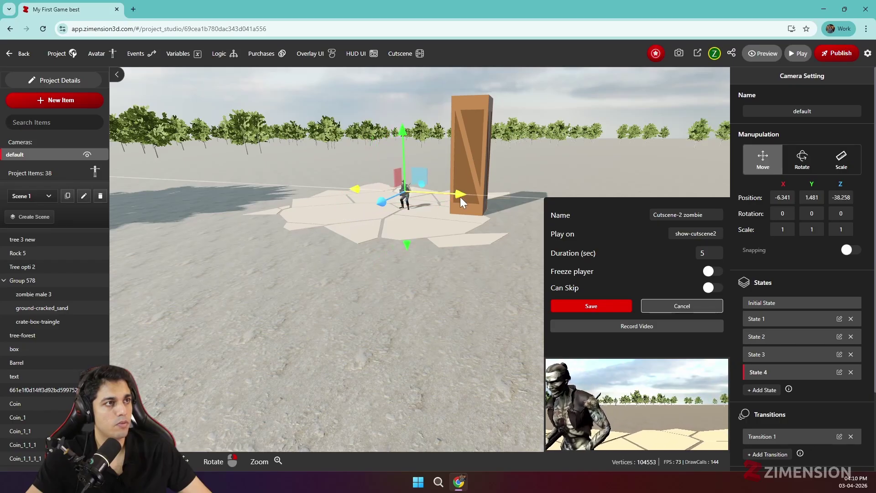
pyautogui.moveTo(460, 197); pyautogui.dragTo(372, 201)
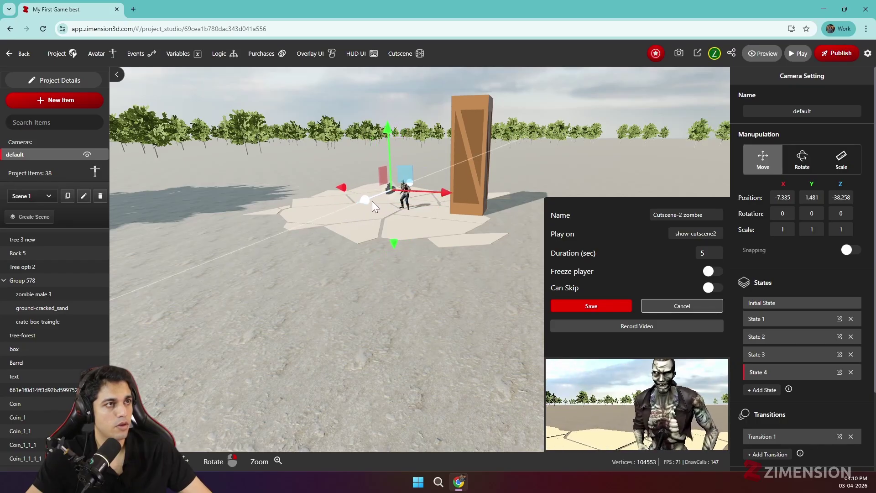
pyautogui.moveTo(389, 134); pyautogui.dragTo(389, 126)
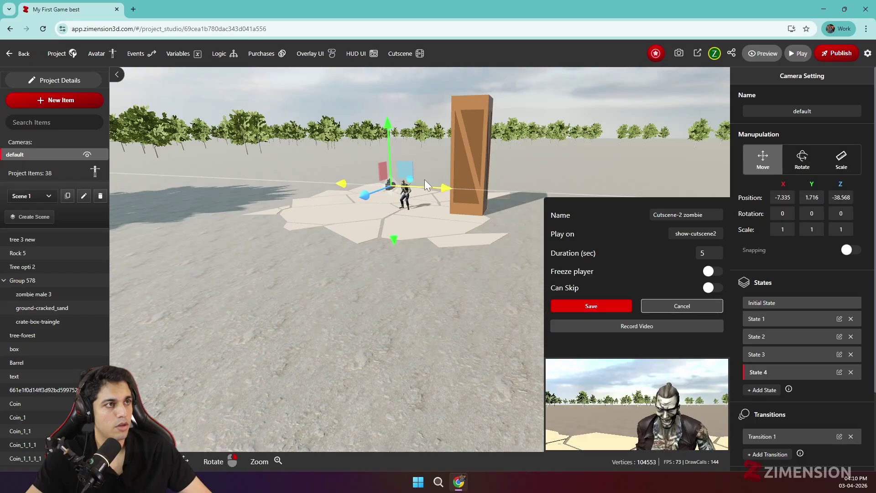
pyautogui.moveTo(425, 182); pyautogui.dragTo(445, 186)
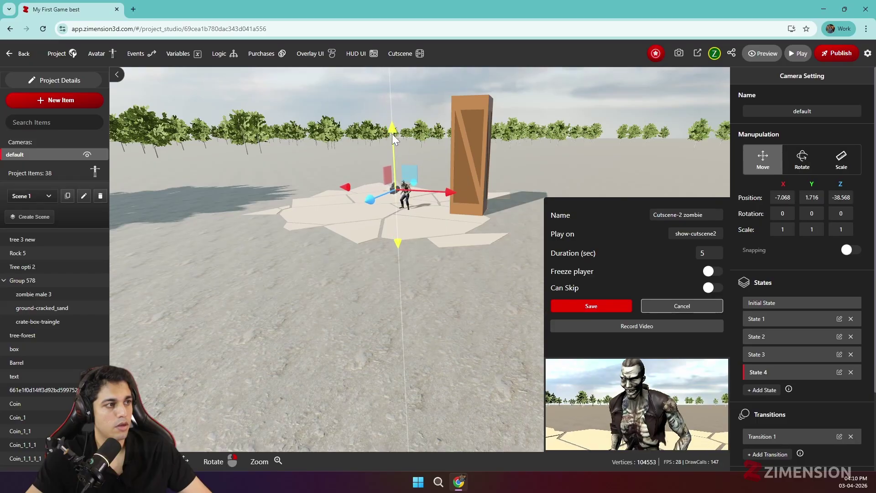
pyautogui.moveTo(392, 133); pyautogui.dragTo(393, 131)
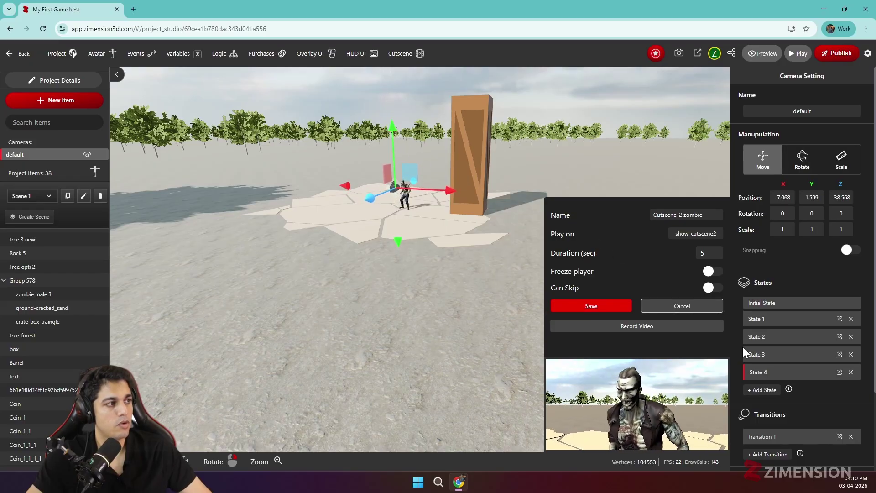
# Review camera States 3 and 4, and add a second camera transition that plays on the event show-cutscene2.
pyautogui.scroll(-2, 767, 365)
pyautogui.click(765, 268)
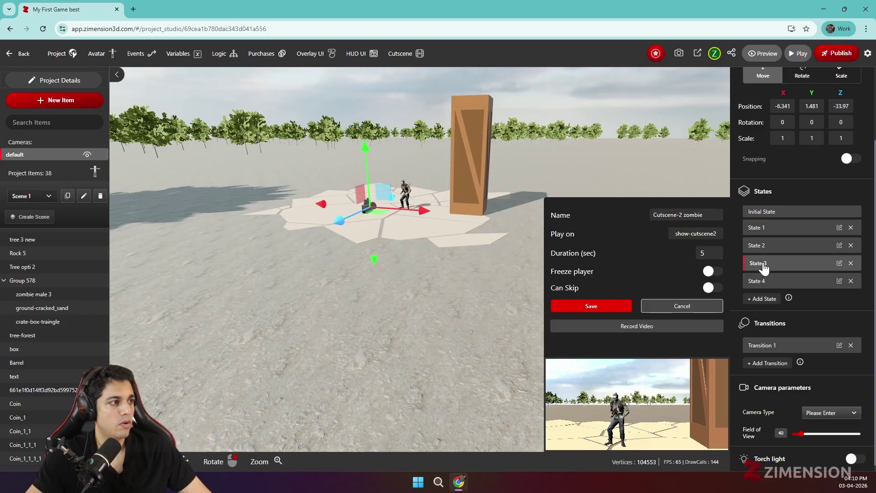
pyautogui.click(765, 281)
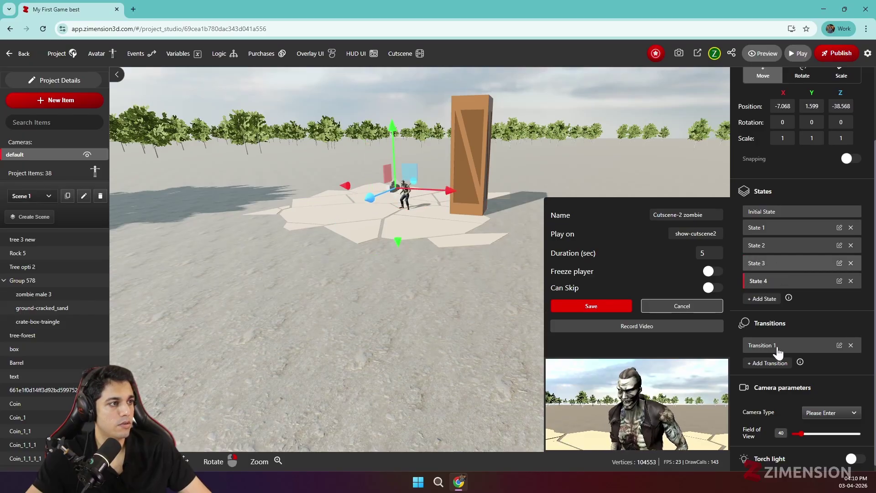
pyautogui.scroll(-1, 778, 353)
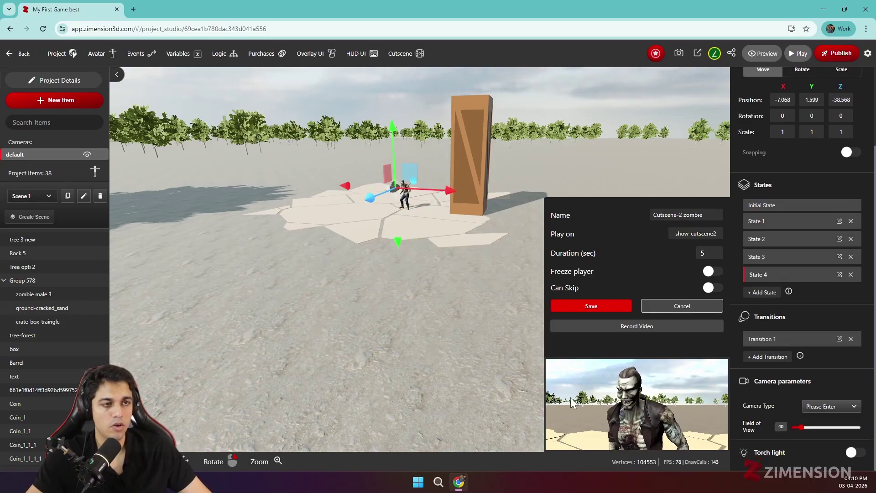
pyautogui.click(782, 358)
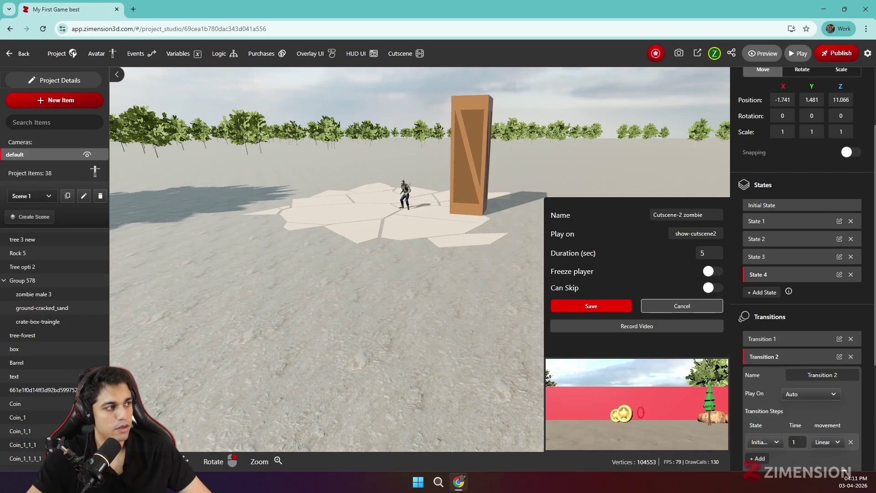
pyautogui.scroll(-3, 813, 374)
pyautogui.click(791, 258)
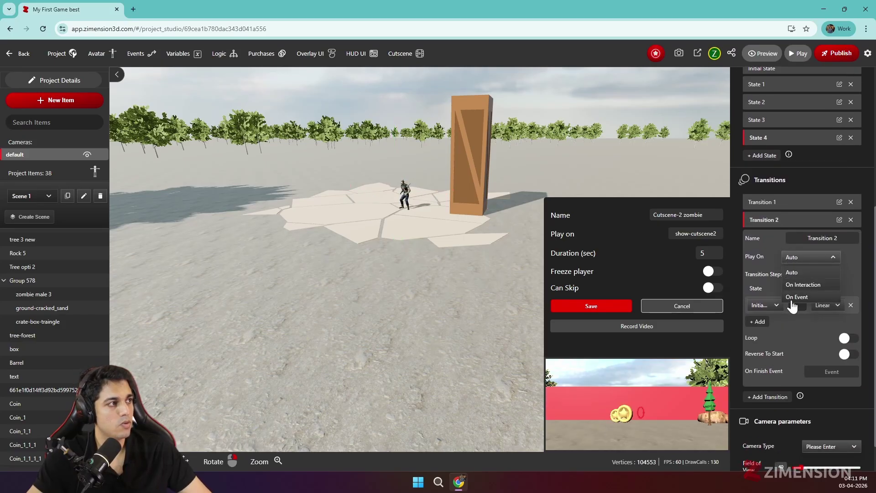
pyautogui.click(797, 295)
pyautogui.click(832, 276)
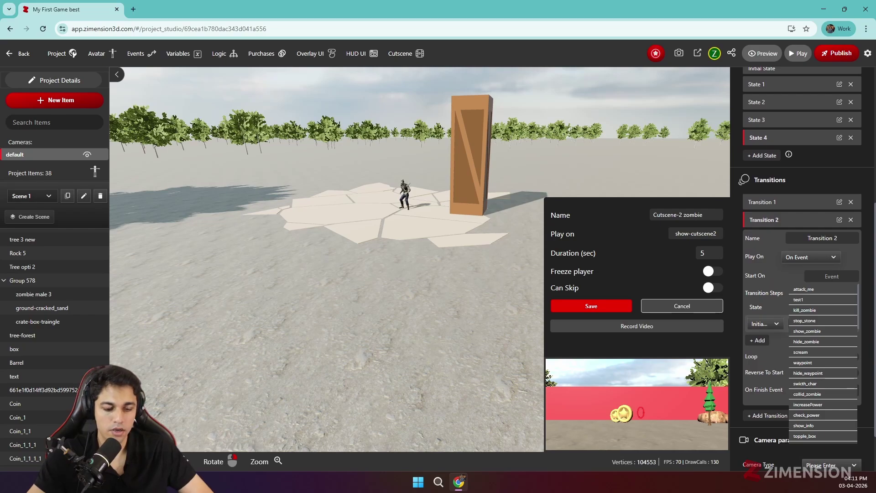
pyautogui.write('sho')
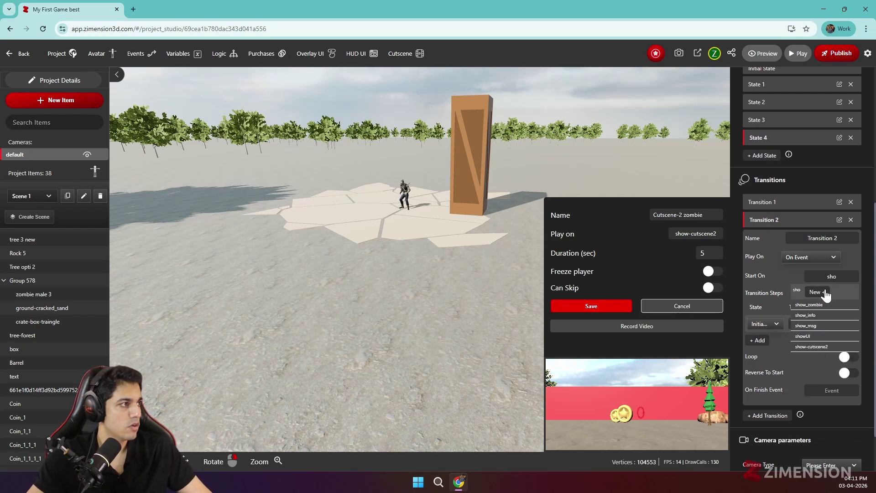
pyautogui.click(816, 346)
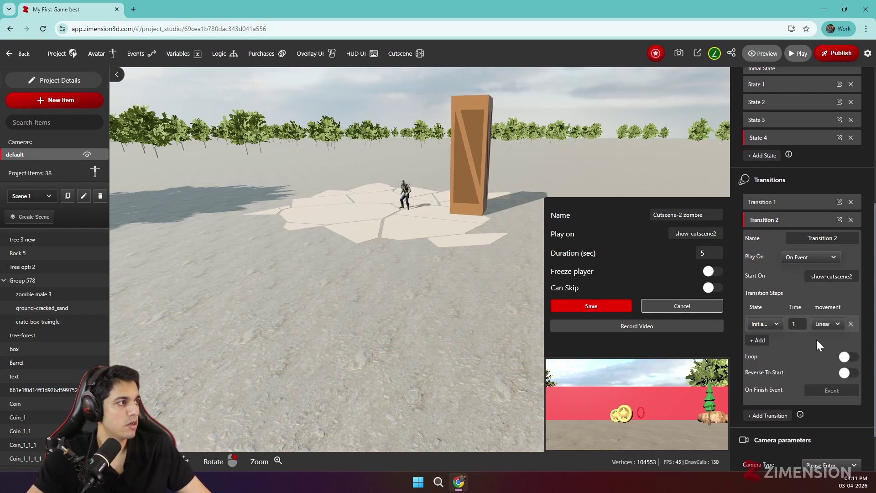
# Set Transition 2's steps to State 3 with time 2 and State 4 with time 1, both linear, and preview it.
pyautogui.click(769, 326)
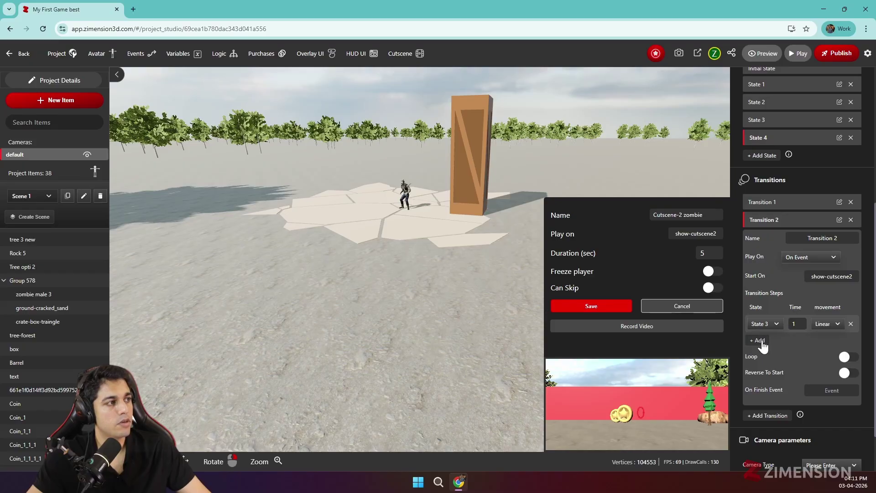
pyautogui.click(759, 341)
pyautogui.click(768, 344)
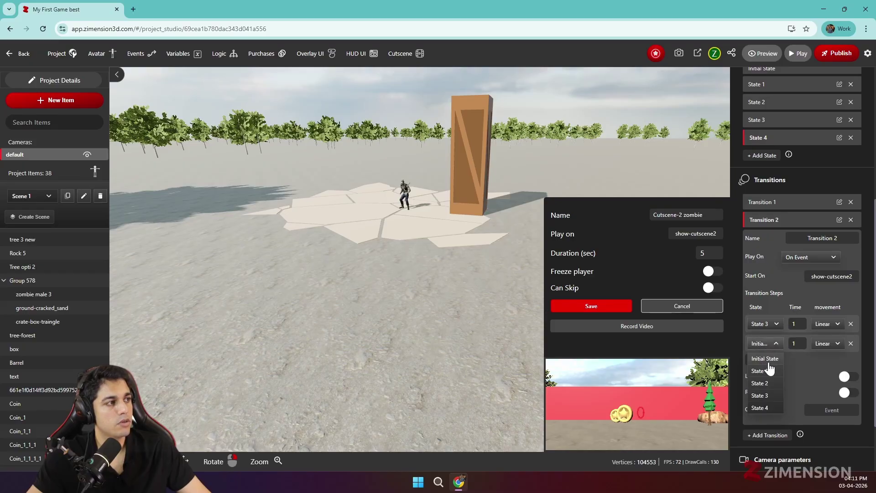
pyautogui.click(763, 408)
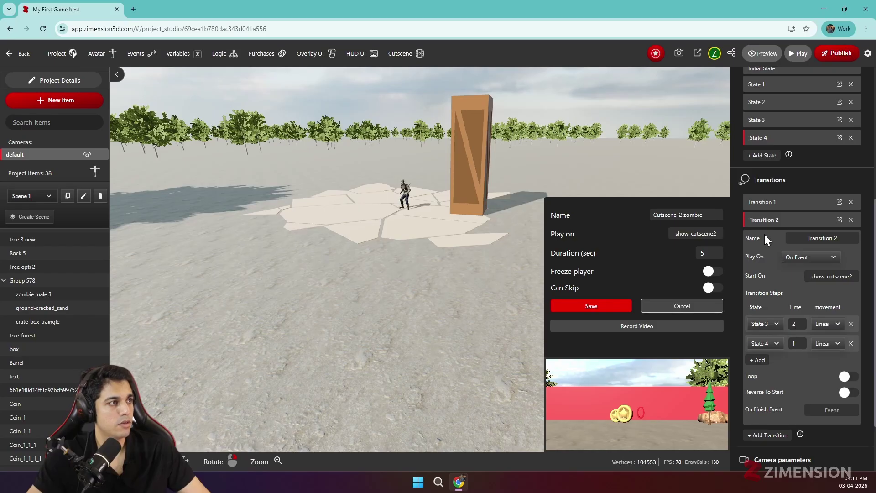
pyautogui.click(789, 225)
pyautogui.click(774, 338)
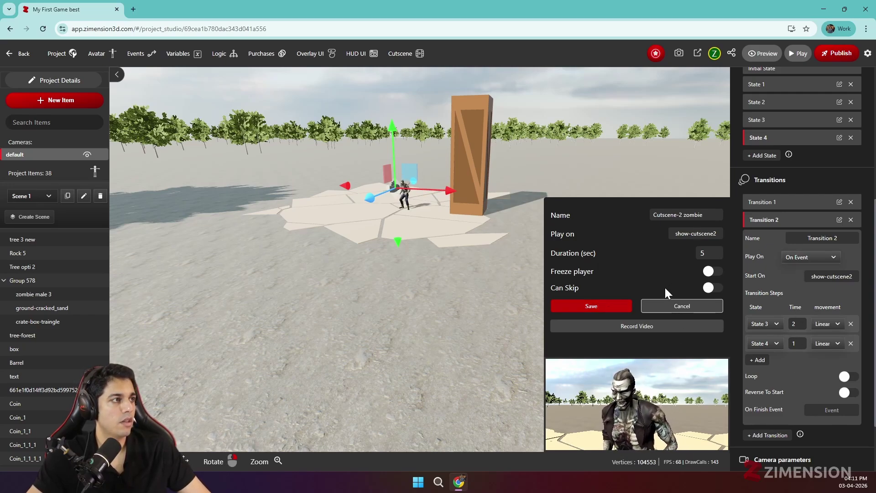
# Set the duration of Cutscene-2 zombie to 3 seconds and save the cutscene.
pyautogui.doubleClick(703, 253)
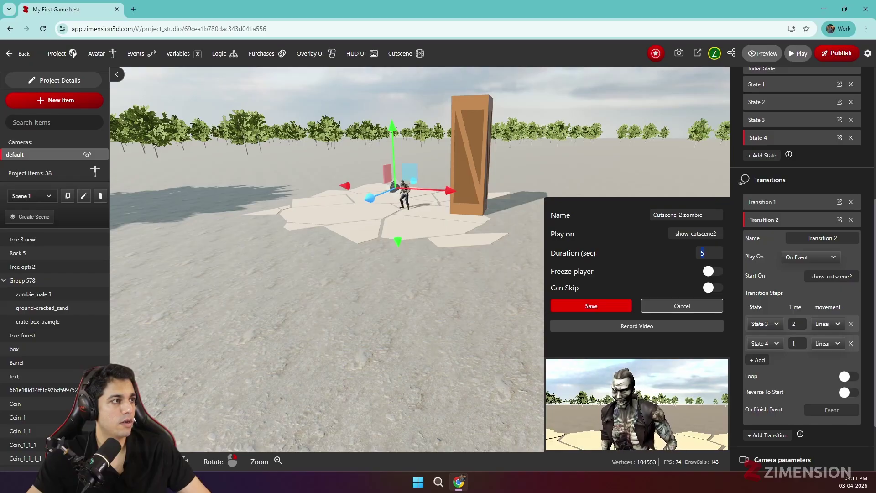
pyautogui.write('3')
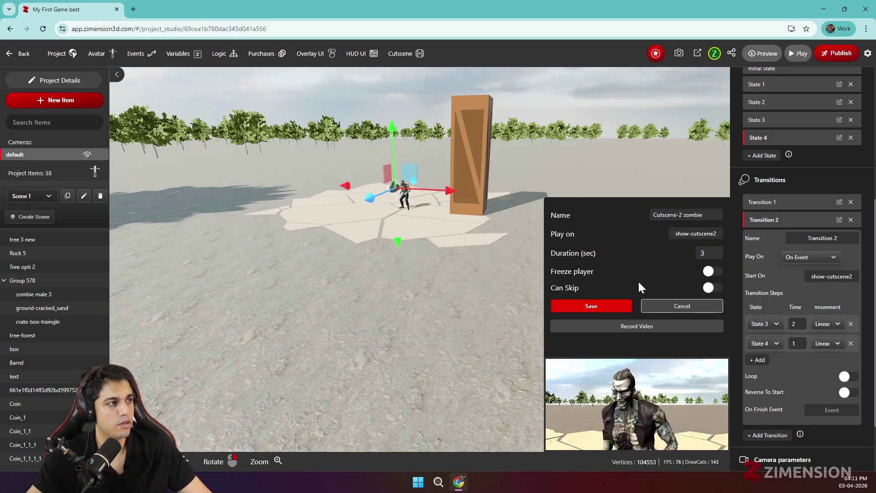
pyautogui.click(591, 305)
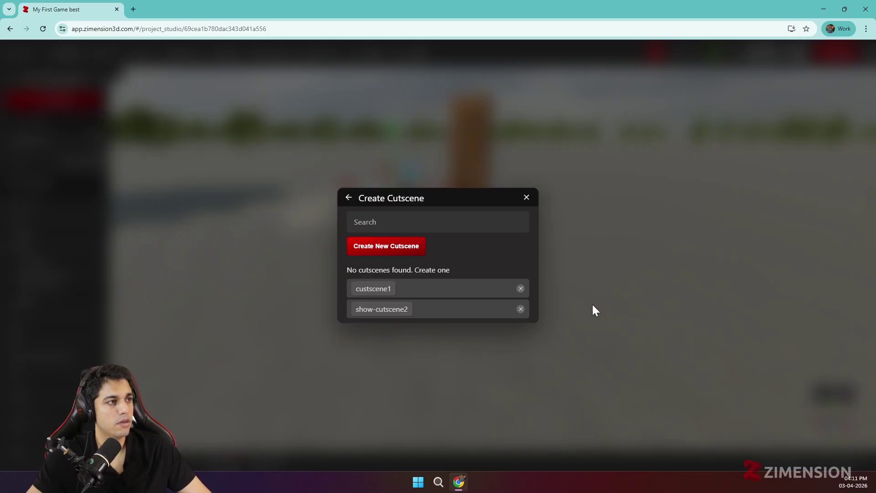
pyautogui.click(526, 198)
# Set the avatar's On Enter collision event to show-cutscene2 for Tree opti 2, the tree behind the red wall.
pyautogui.click(385, 230)
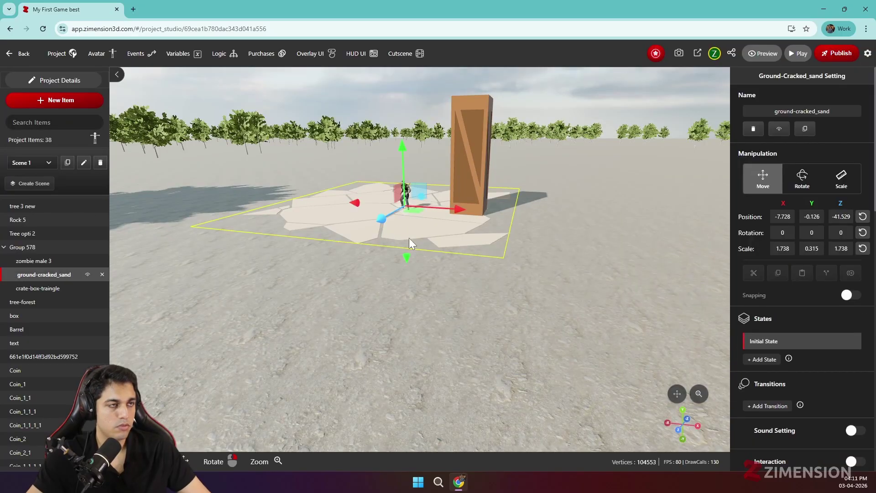
pyautogui.scroll(-10, 482, 264)
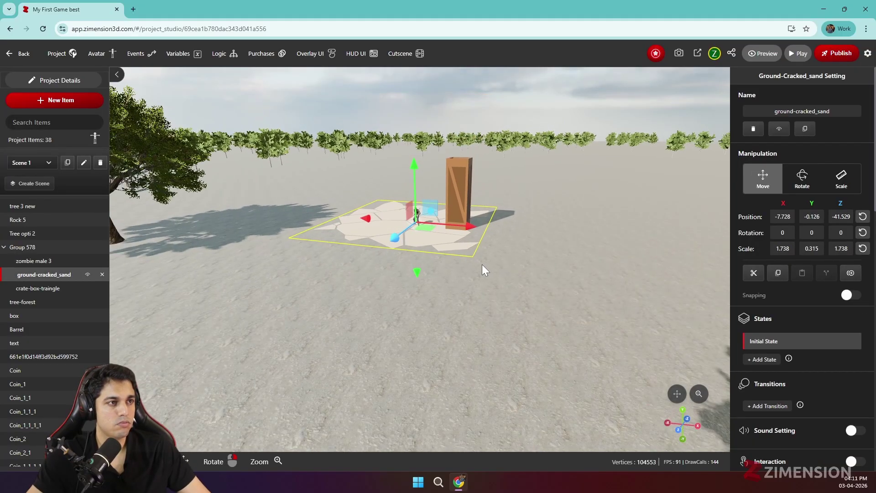
pyautogui.scroll(-5, 525, 290)
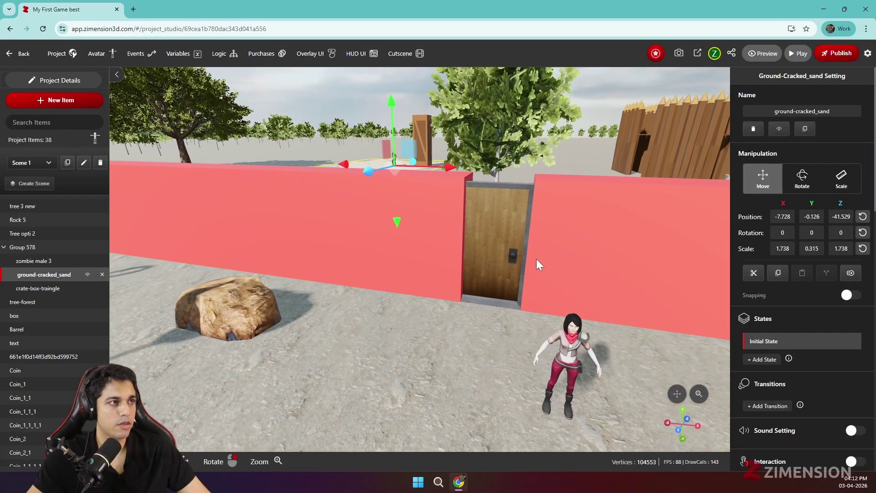
pyautogui.scroll(5, 535, 260)
pyautogui.click(428, 316)
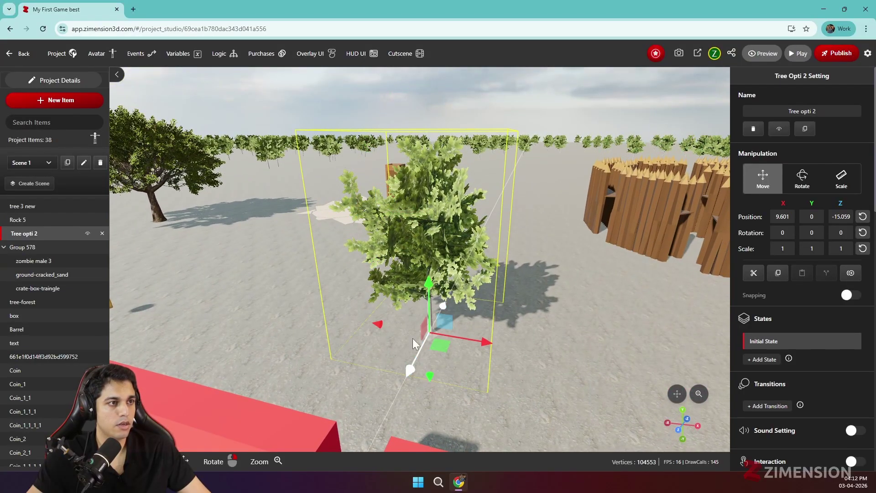
pyautogui.scroll(-10, 821, 346)
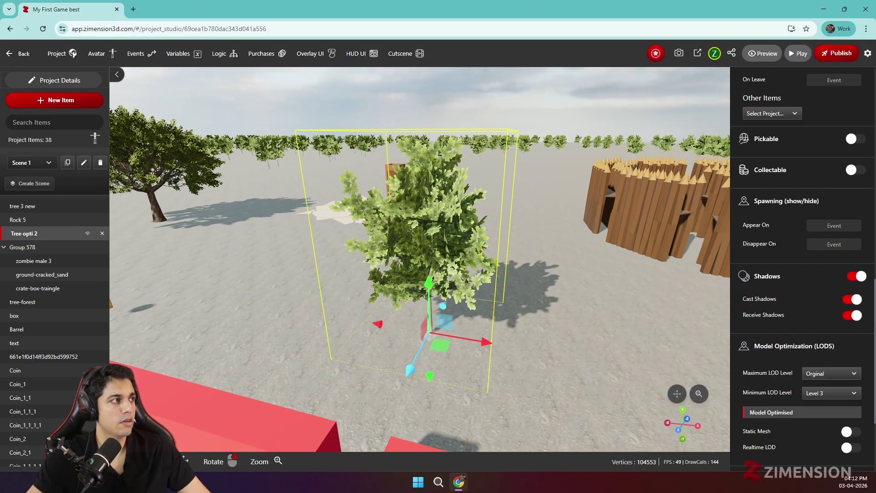
pyautogui.scroll(-3, 834, 279)
pyautogui.scroll(5, 835, 230)
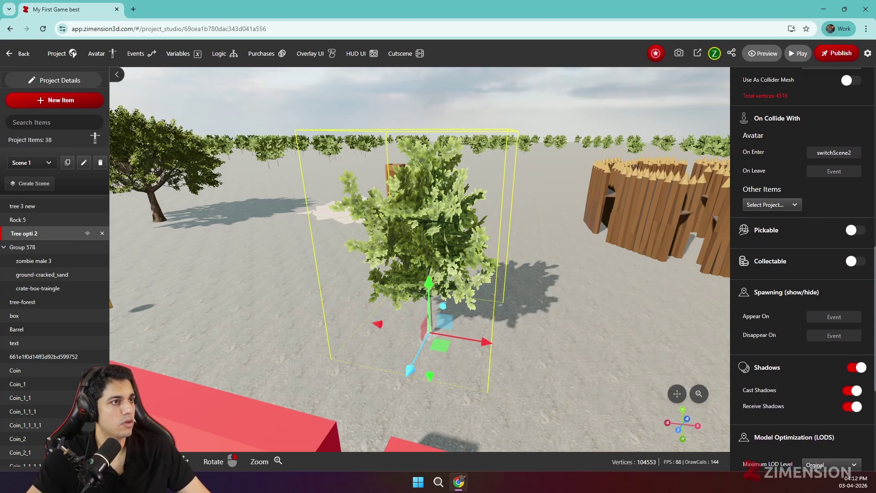
pyautogui.click(851, 153)
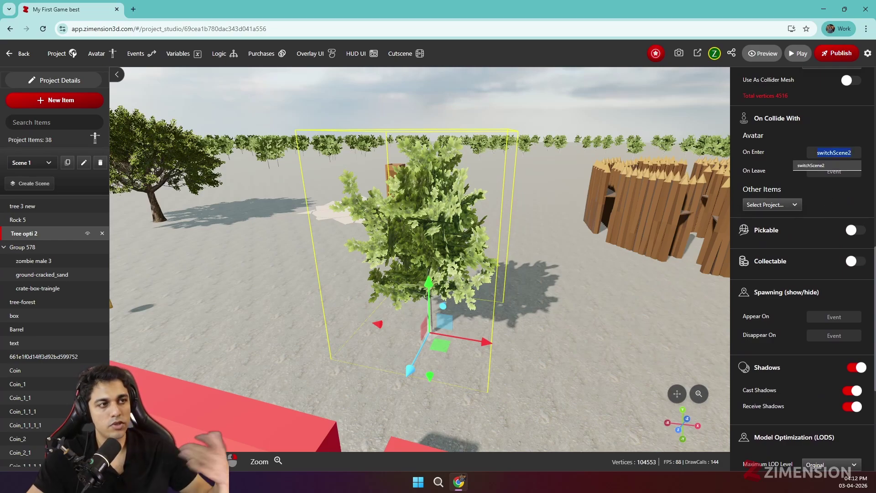
pyautogui.write('sho')
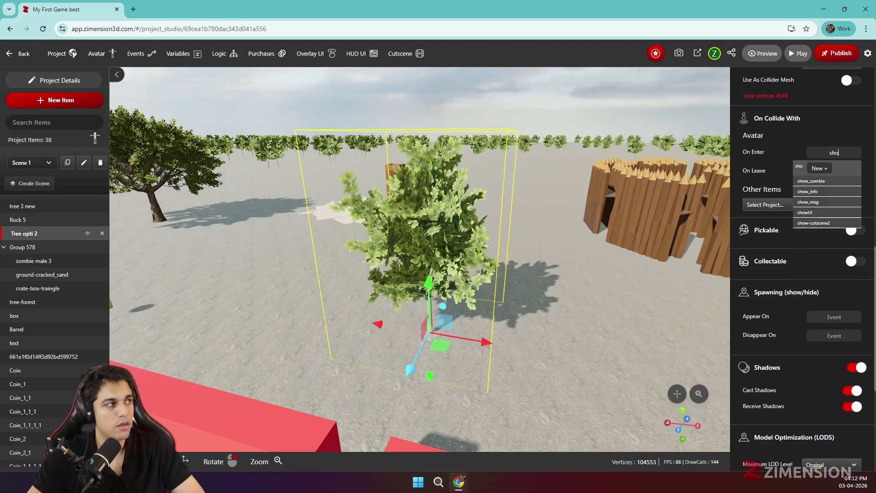
pyautogui.click(822, 223)
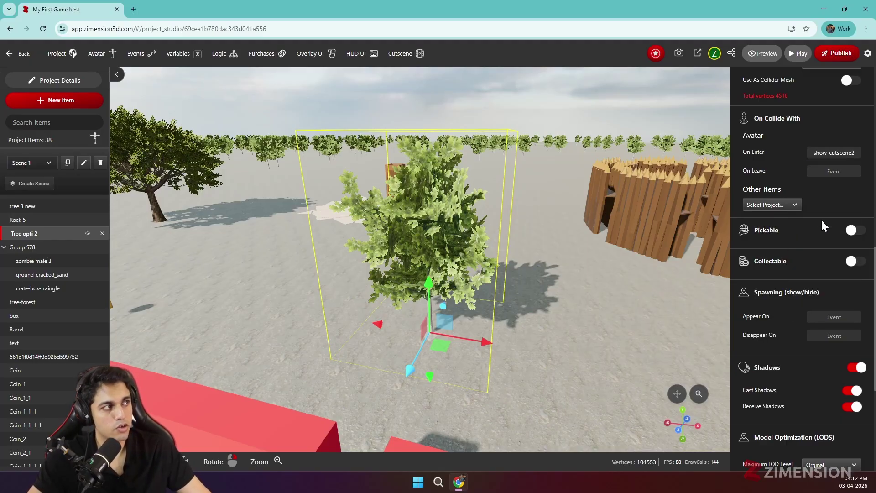
# Examine the settings of zombie male 3 to find the event that starts its Scream animation.
pyautogui.moveTo(310, 232); pyautogui.dragTo(403, 230)
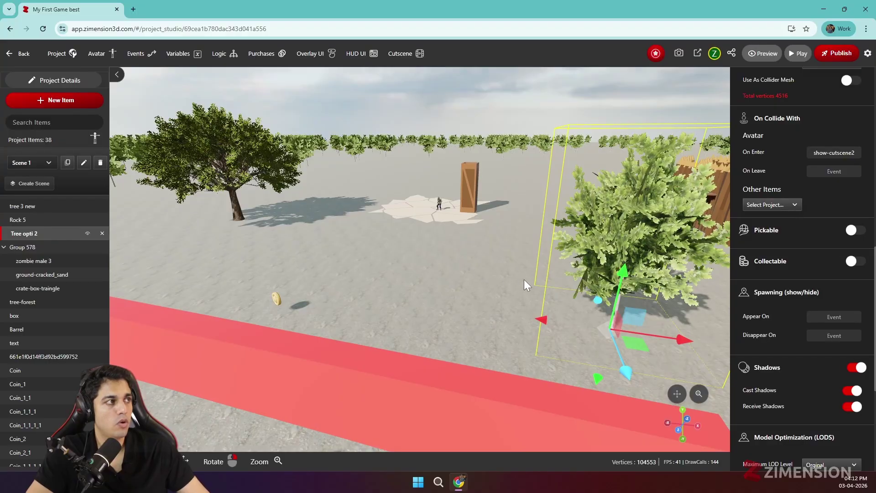
pyautogui.click(442, 207)
pyautogui.scroll(-5, 829, 329)
pyautogui.scroll(4, 821, 316)
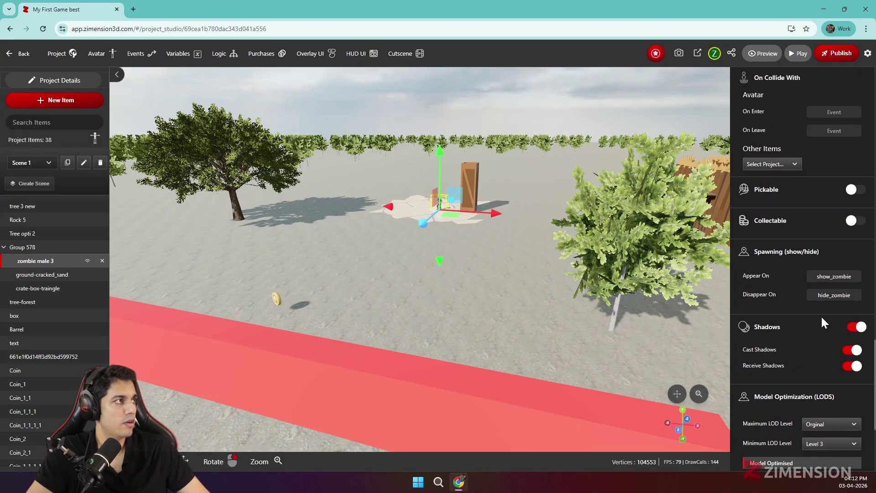
pyautogui.scroll(8, 823, 305)
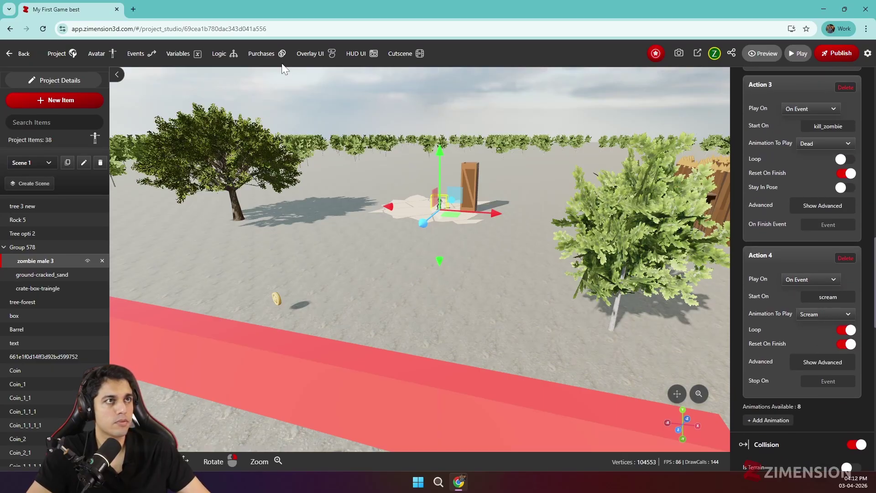
# Add a Trigger Events logic flow that fires scream on show-cutscene2 with a 1-second delay.
pyautogui.click(221, 54)
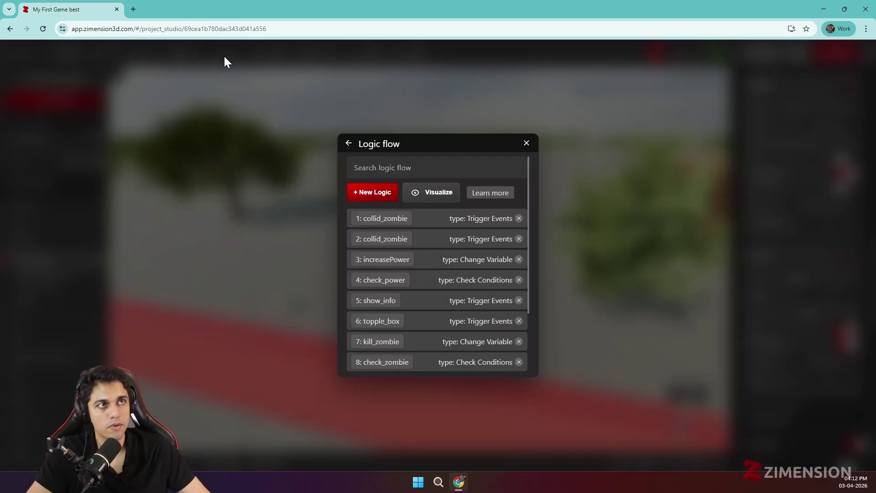
pyautogui.click(387, 197)
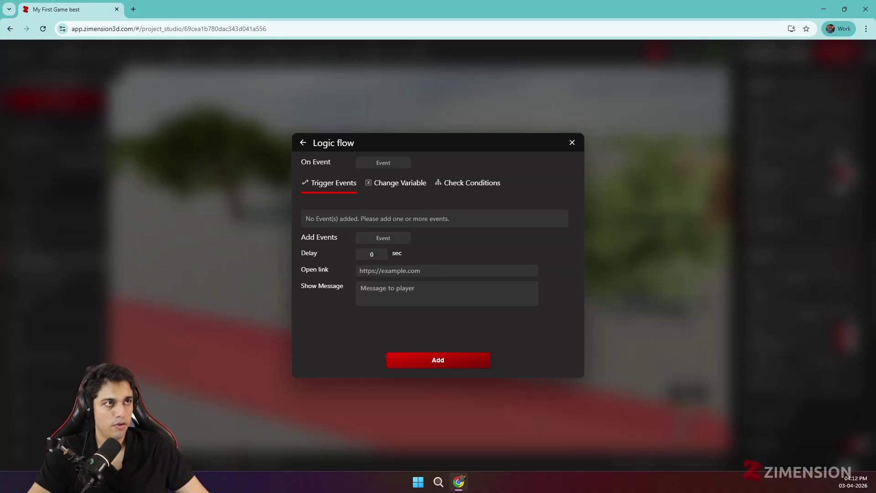
pyautogui.click(384, 162)
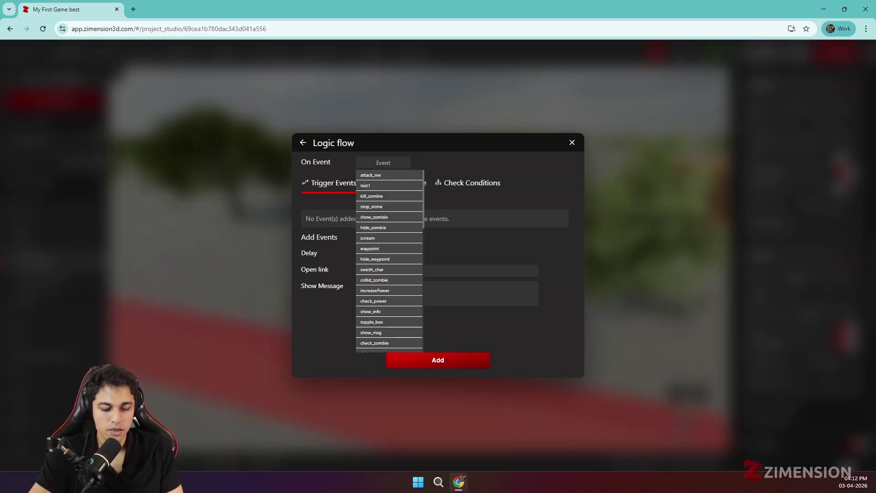
pyautogui.write('sh')
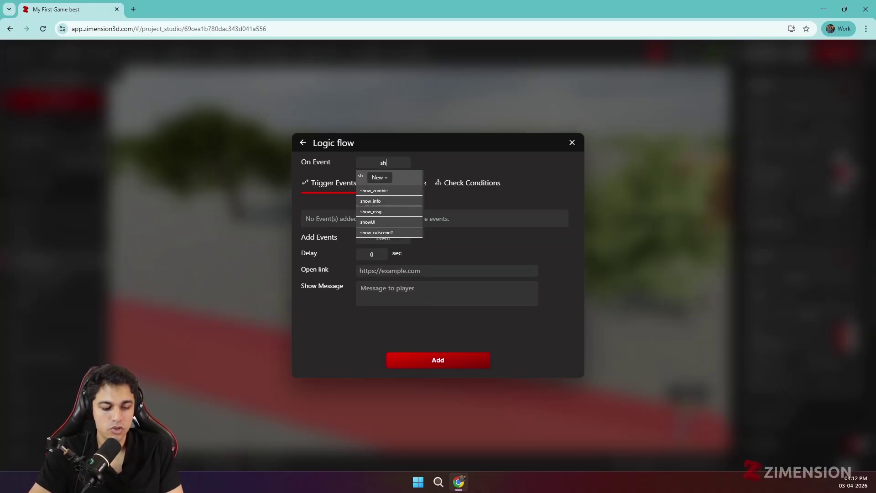
pyautogui.click(382, 233)
pyautogui.write('1')
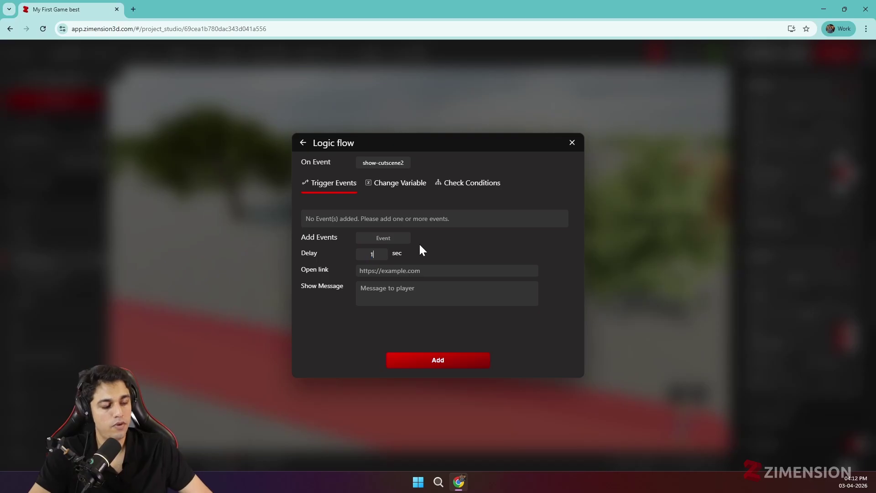
pyautogui.click(383, 238)
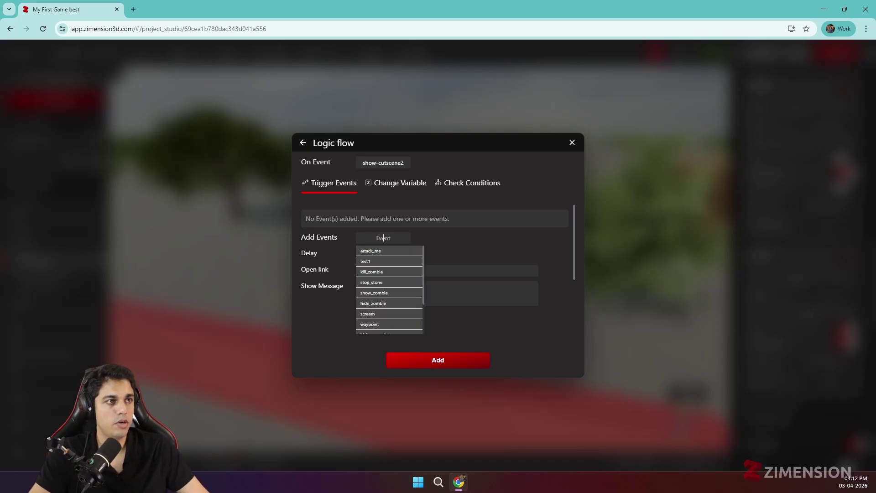
pyautogui.write('sc')
pyautogui.click(372, 267)
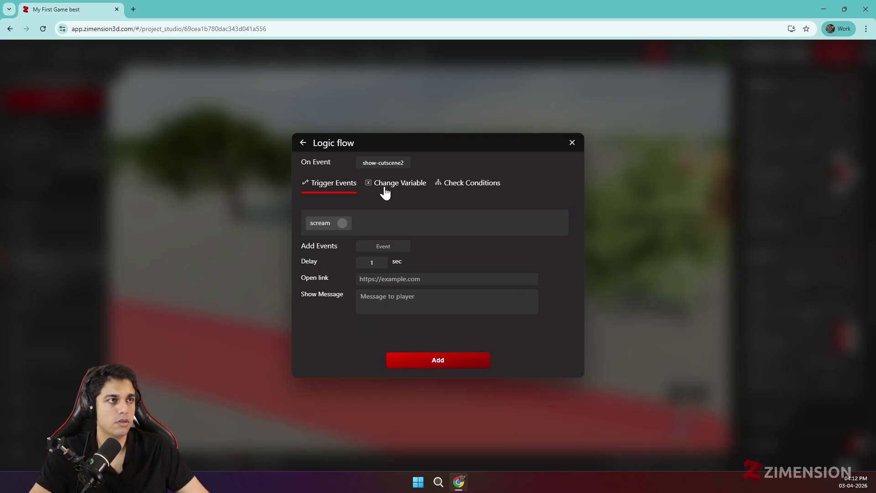
pyautogui.click(415, 366)
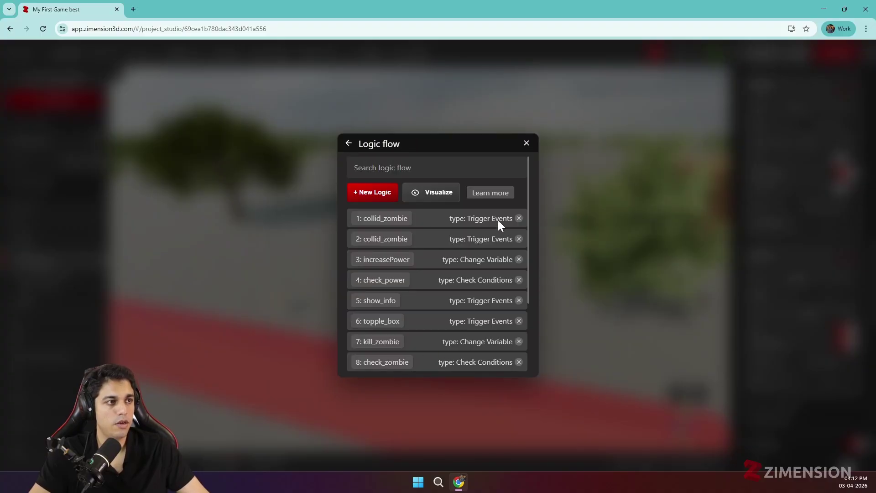
# Close the logic flow list and check the event names in the project's list of cutscenes.
pyautogui.click(526, 143)
pyautogui.click(402, 54)
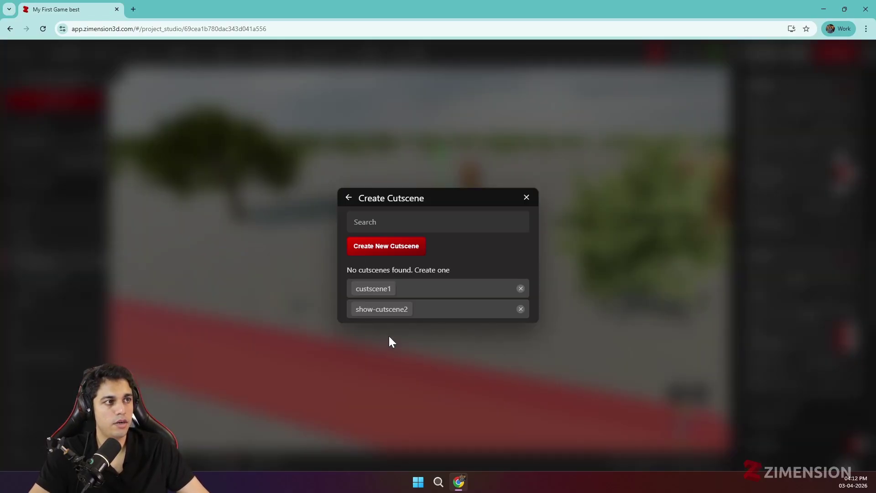
pyautogui.click(526, 198)
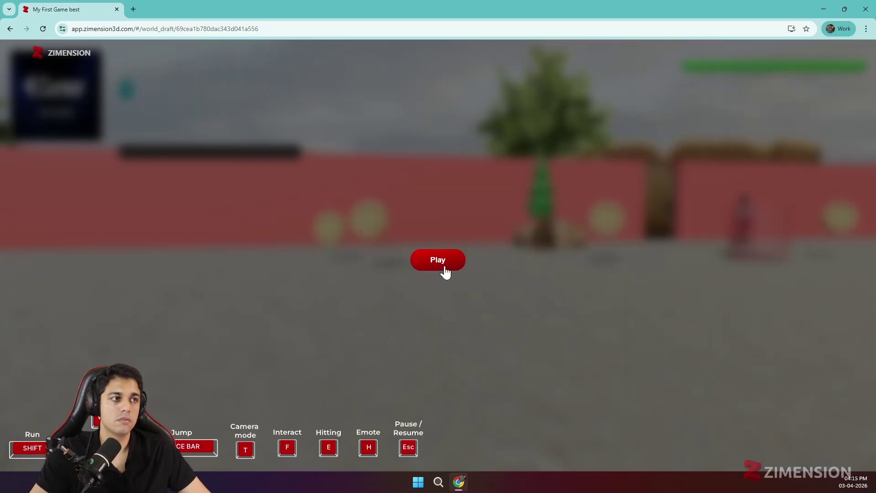
# Play-test the game by moving the avatar over the red wall into the tree behind it to trigger the zombie cutscene, and pause.
pyautogui.click(440, 261)
pyautogui.click(438, 192)
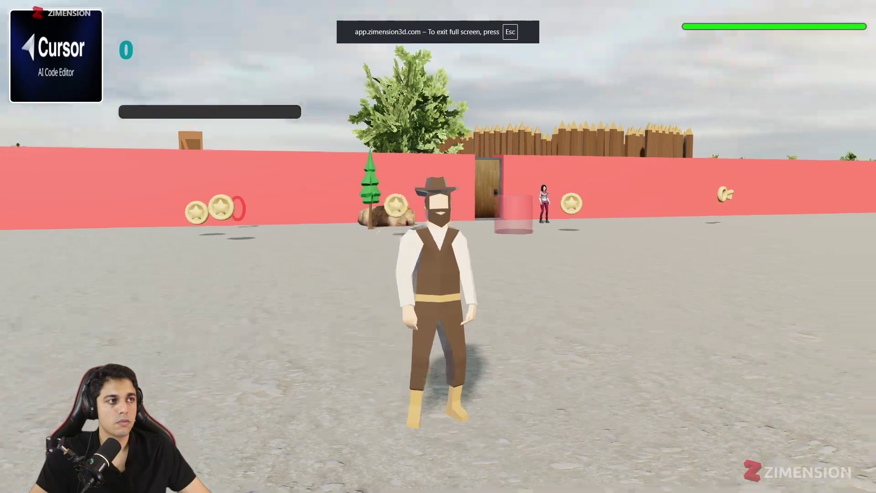
pyautogui.press('w')
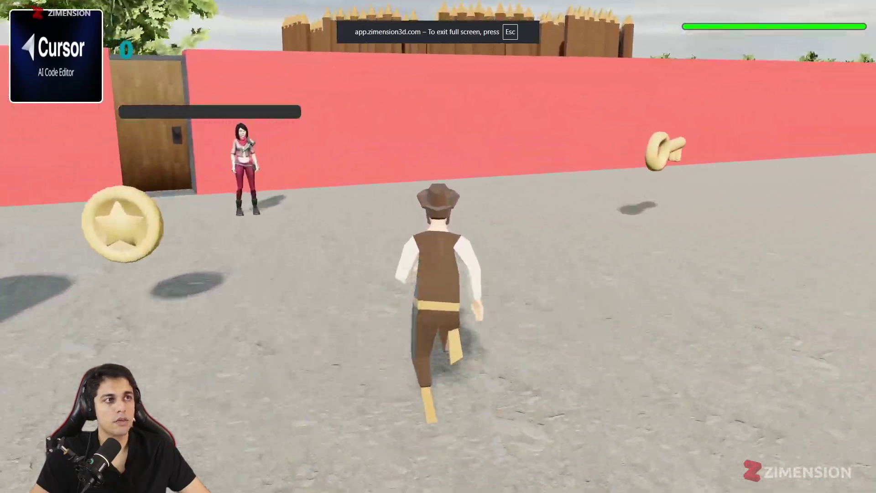
pyautogui.press('space')
pyautogui.press('a')
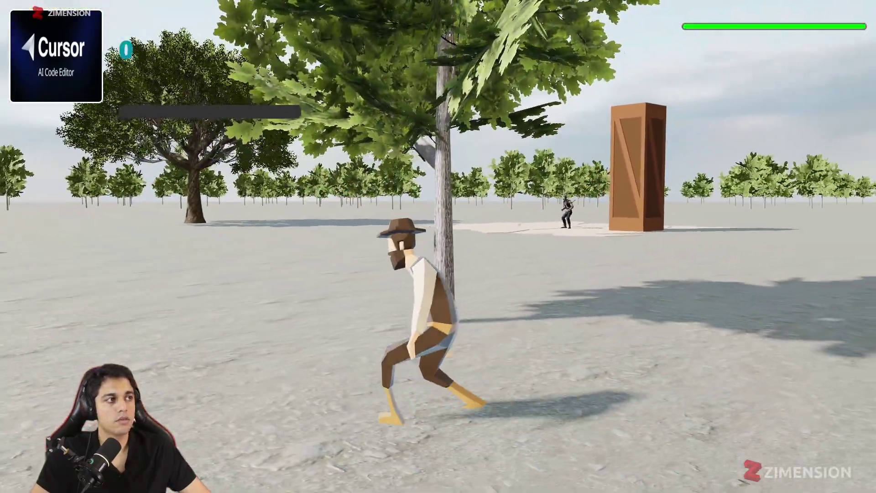
pyautogui.press('w')
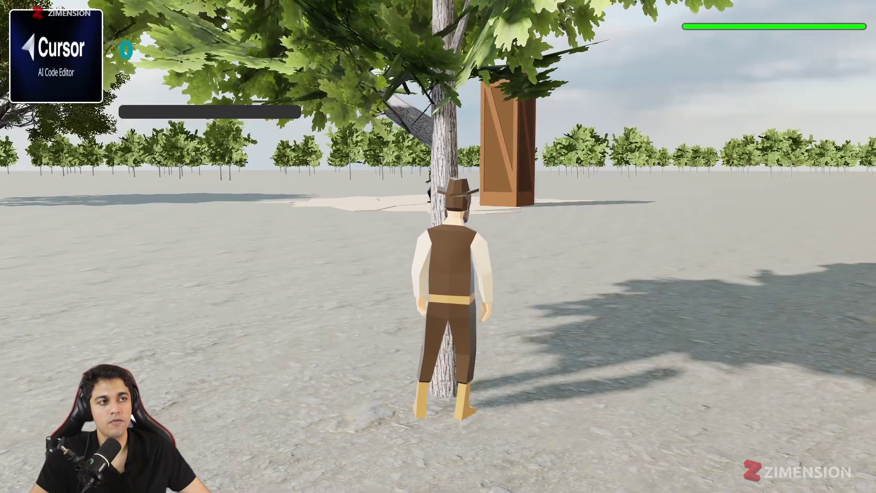
pyautogui.press('a')
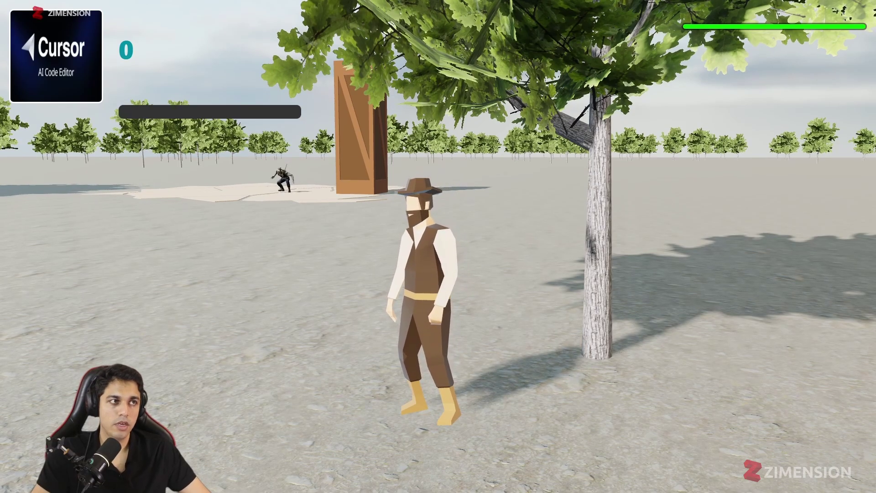
pyautogui.press('w')
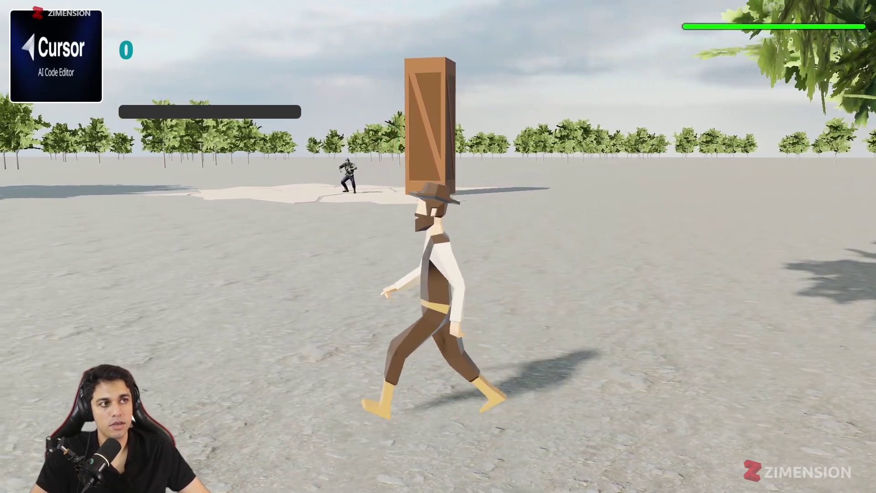
pyautogui.press('Escape')
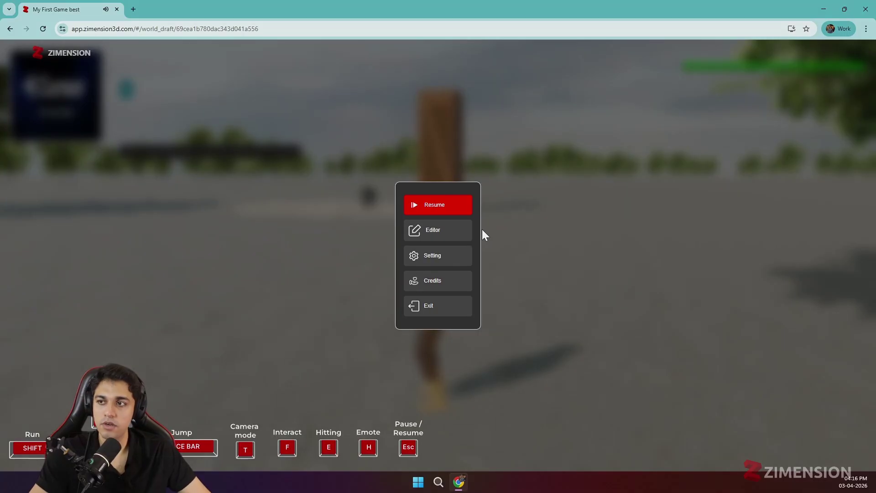